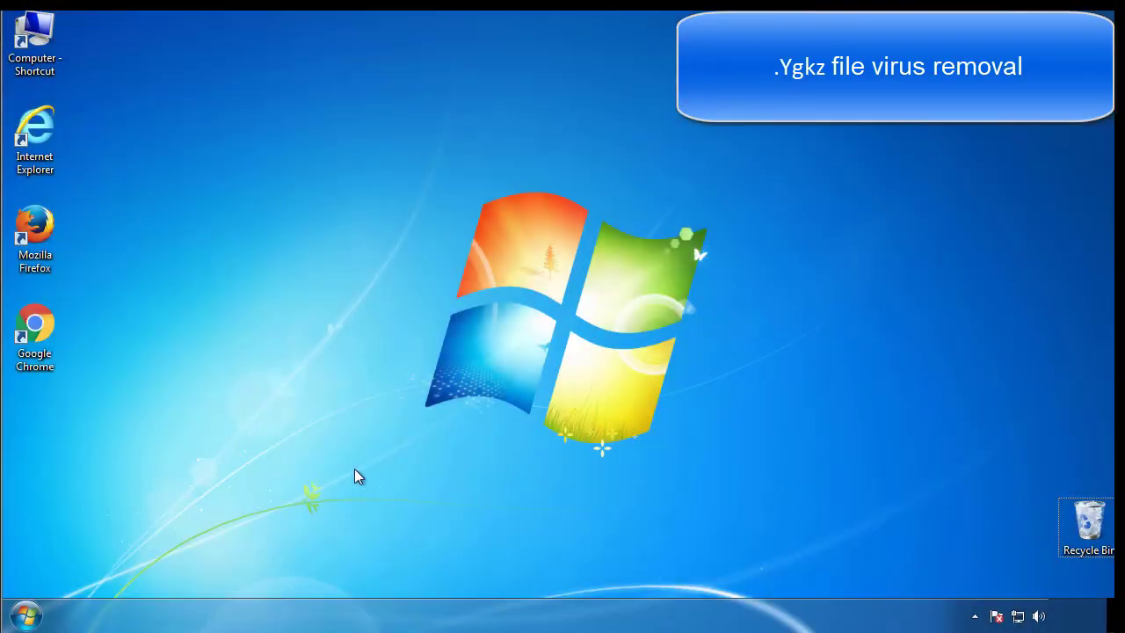
# - Launch System Configuration by searching msconfig from the Start menu
pyautogui.click(37, 616)
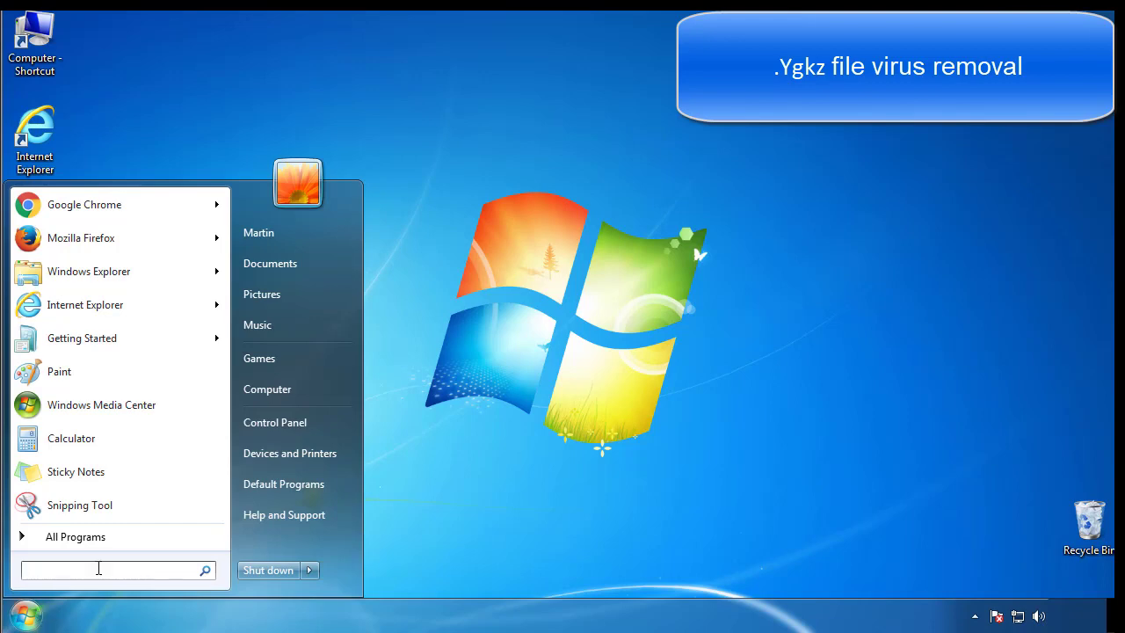
pyautogui.write('mscon')
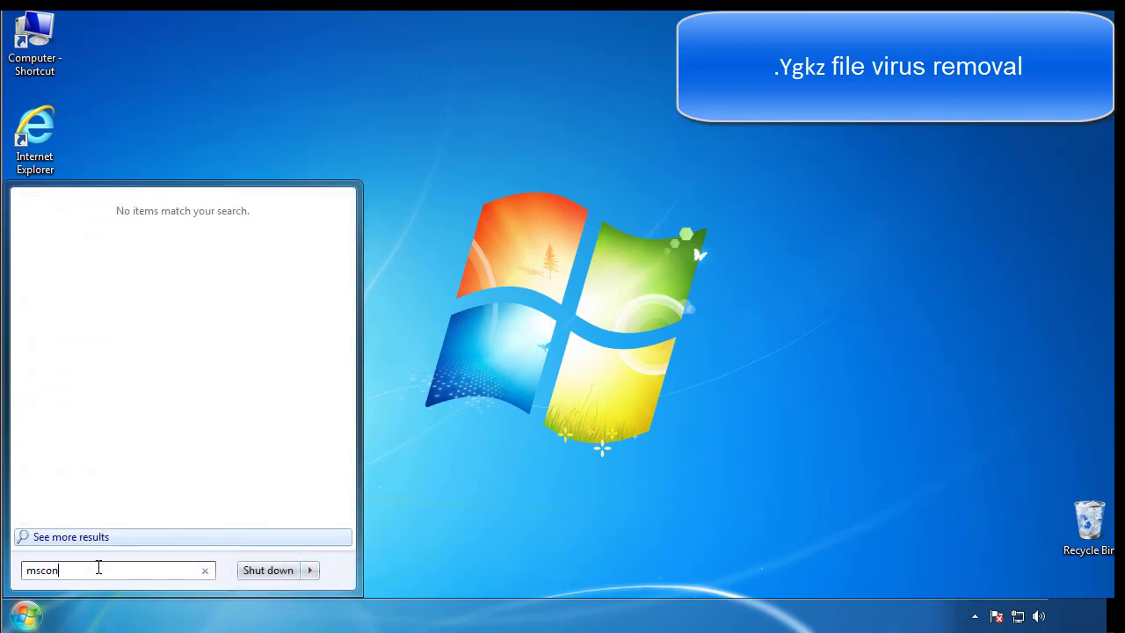
pyautogui.write('fig')
pyautogui.press('Return')
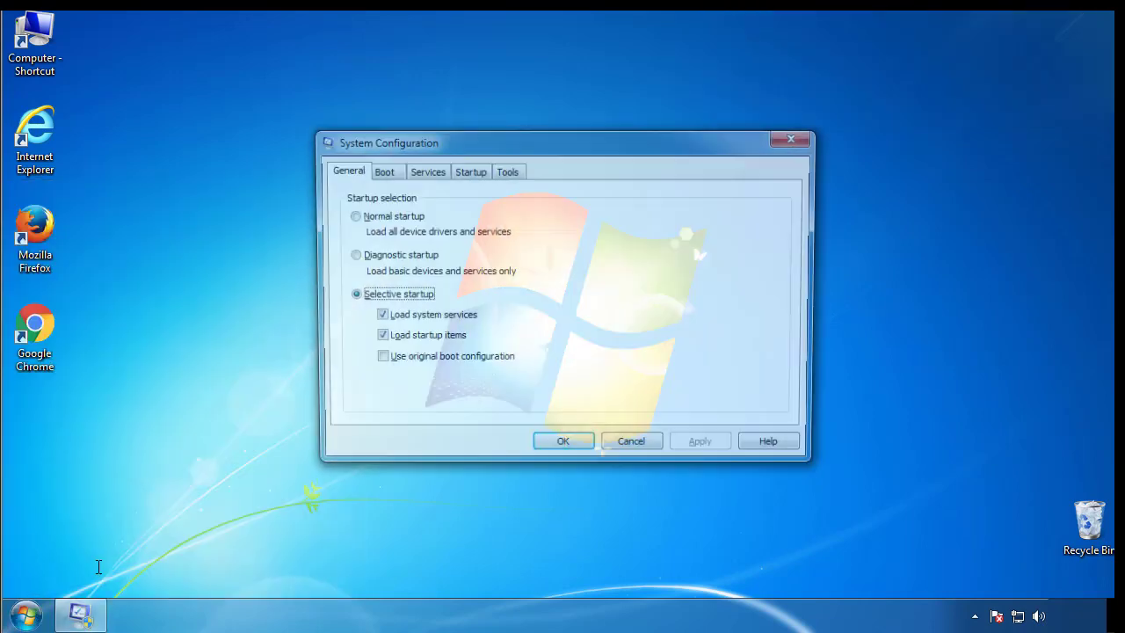
# - Enable minimal Safe boot on the Boot tab, save, and restart the computer
pyautogui.click(378, 171)
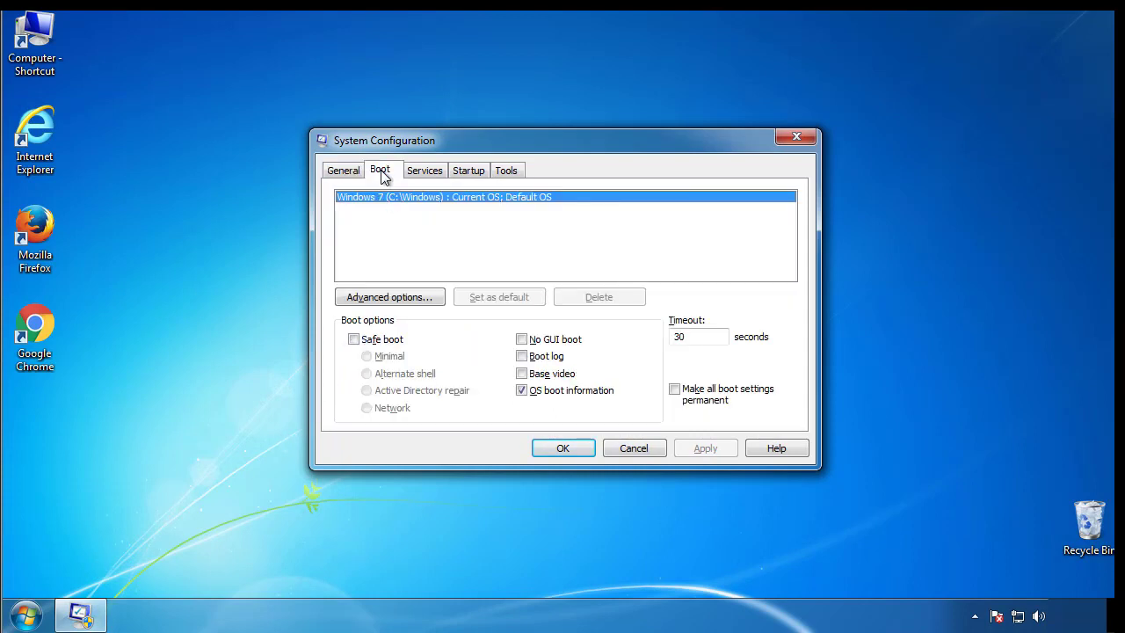
pyautogui.click(354, 339)
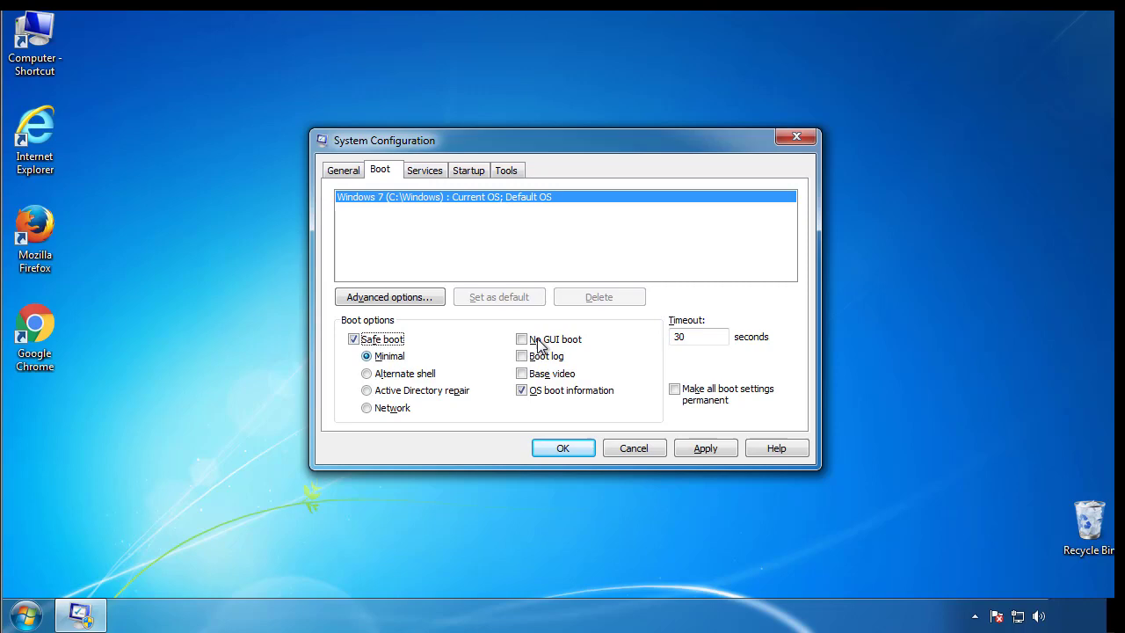
pyautogui.click(576, 452)
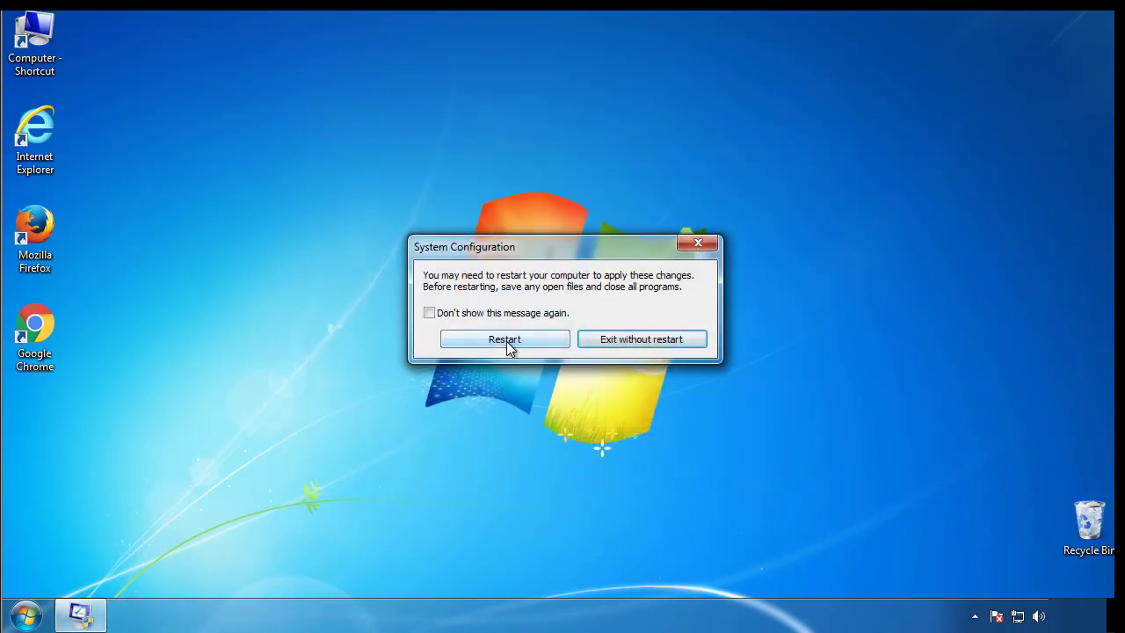
pyautogui.click(509, 341)
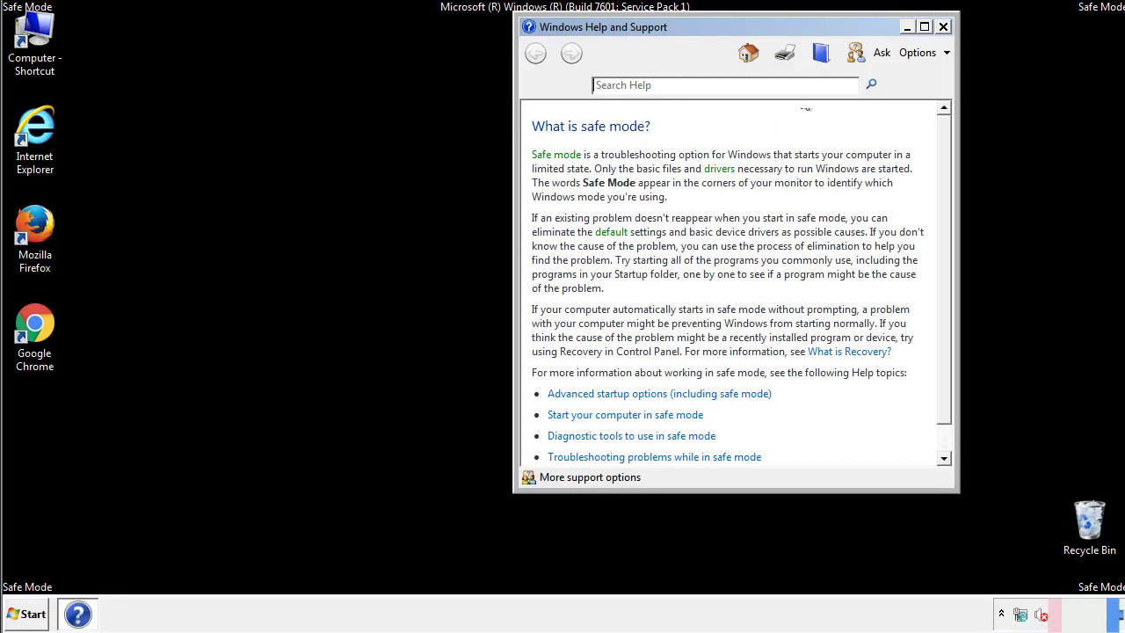
# - Close Safe Mode Help and set Folder Options to show hidden files, folders and drives
pyautogui.click(943, 26)
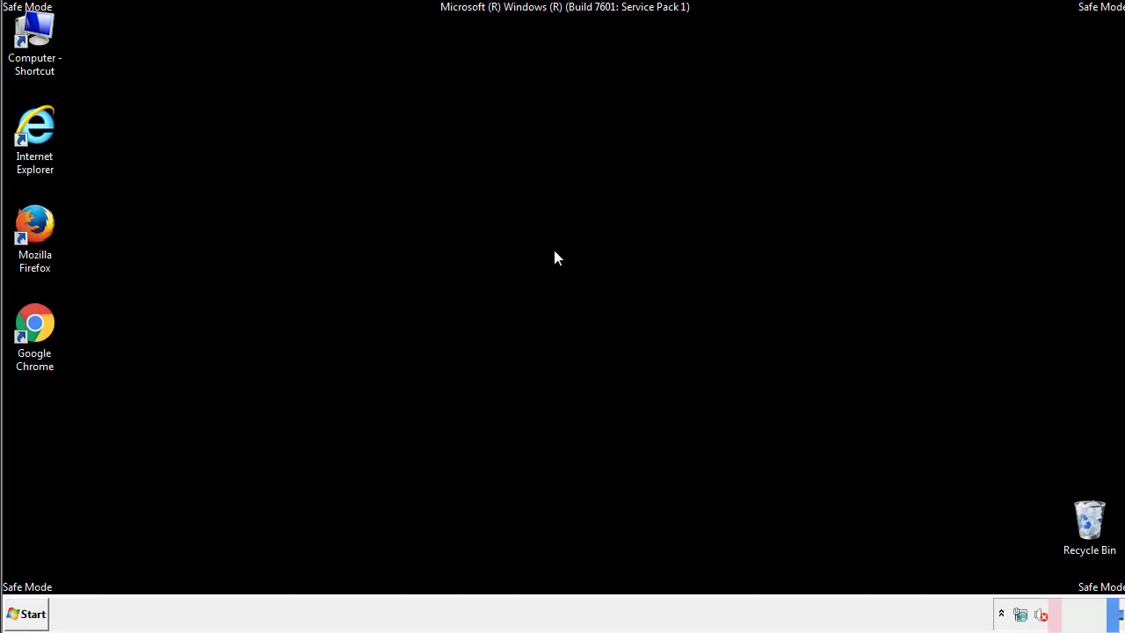
pyautogui.click(36, 613)
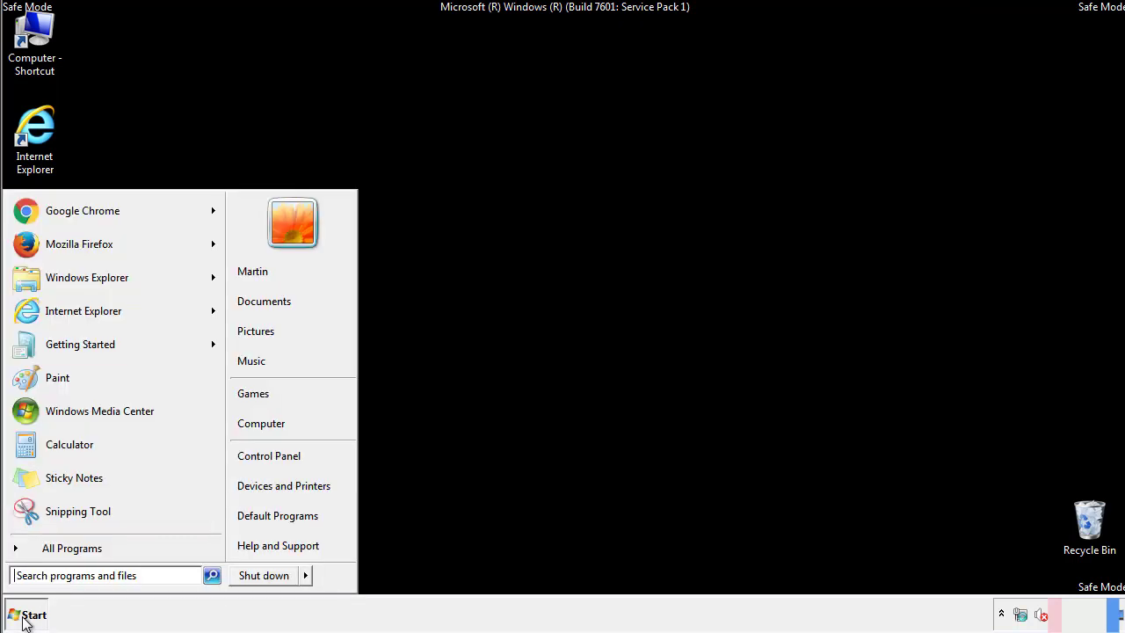
pyautogui.click(280, 454)
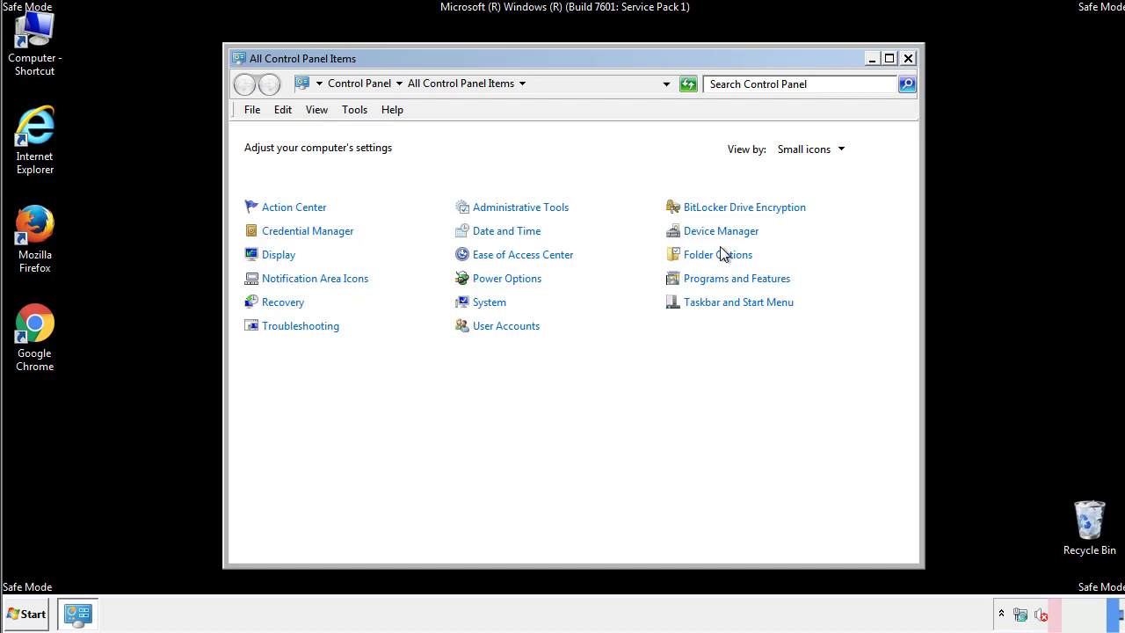
pyautogui.click(721, 257)
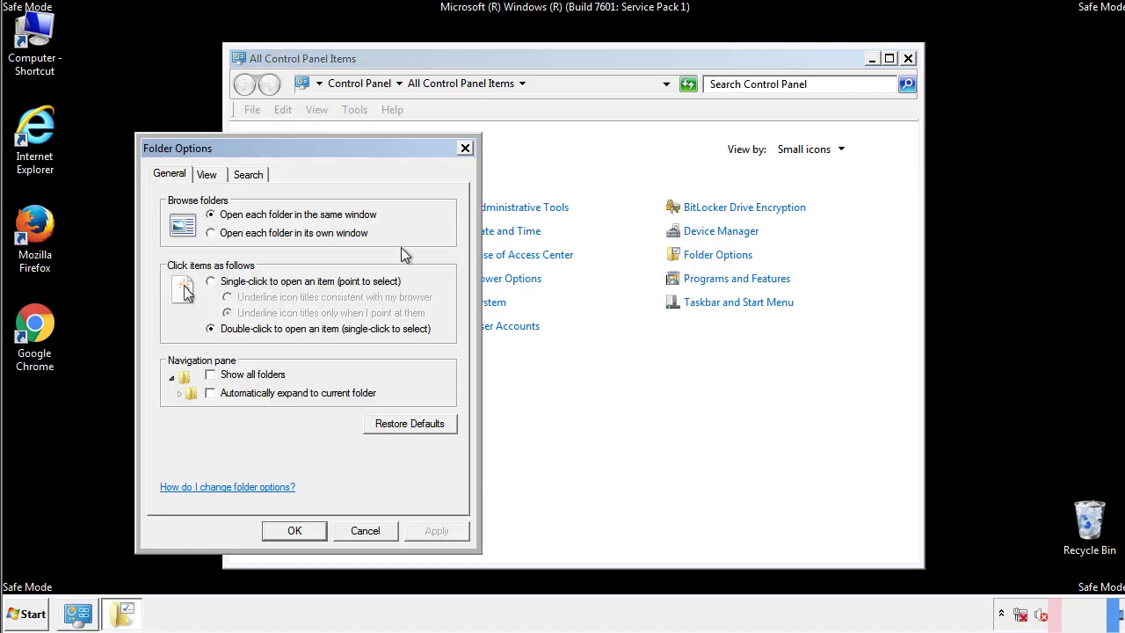
pyautogui.click(208, 177)
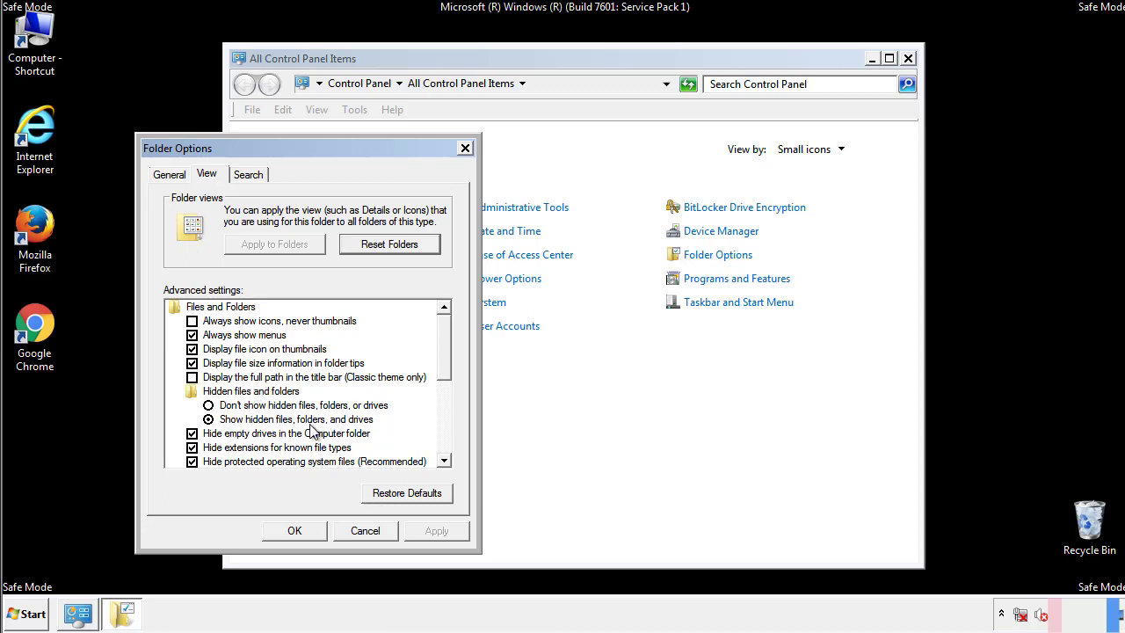
pyautogui.click(303, 528)
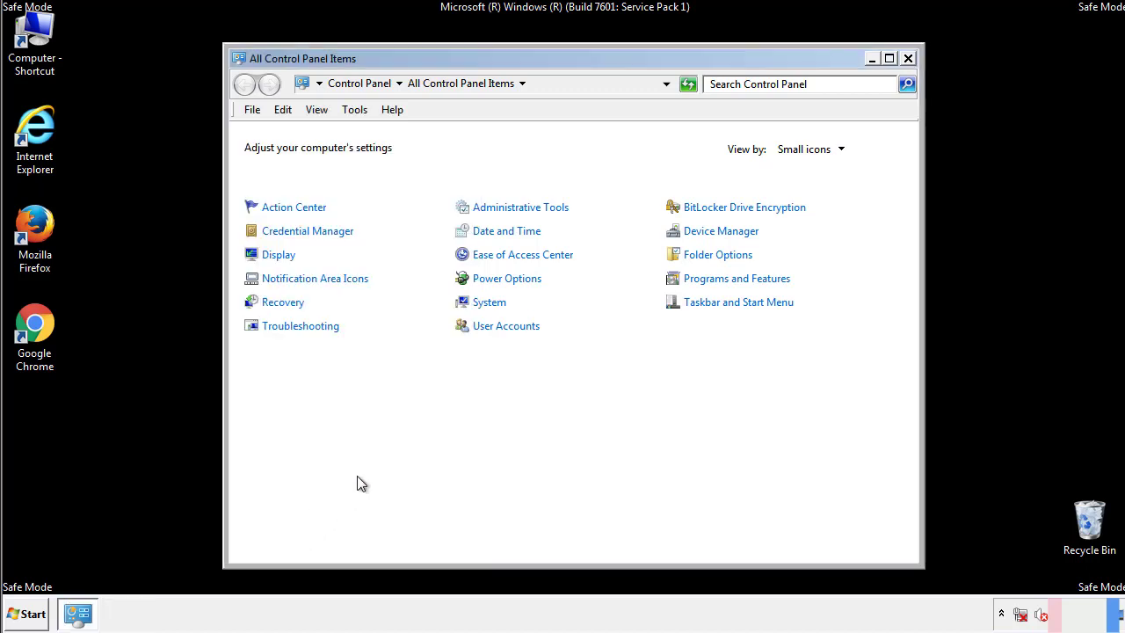
pyautogui.click(908, 58)
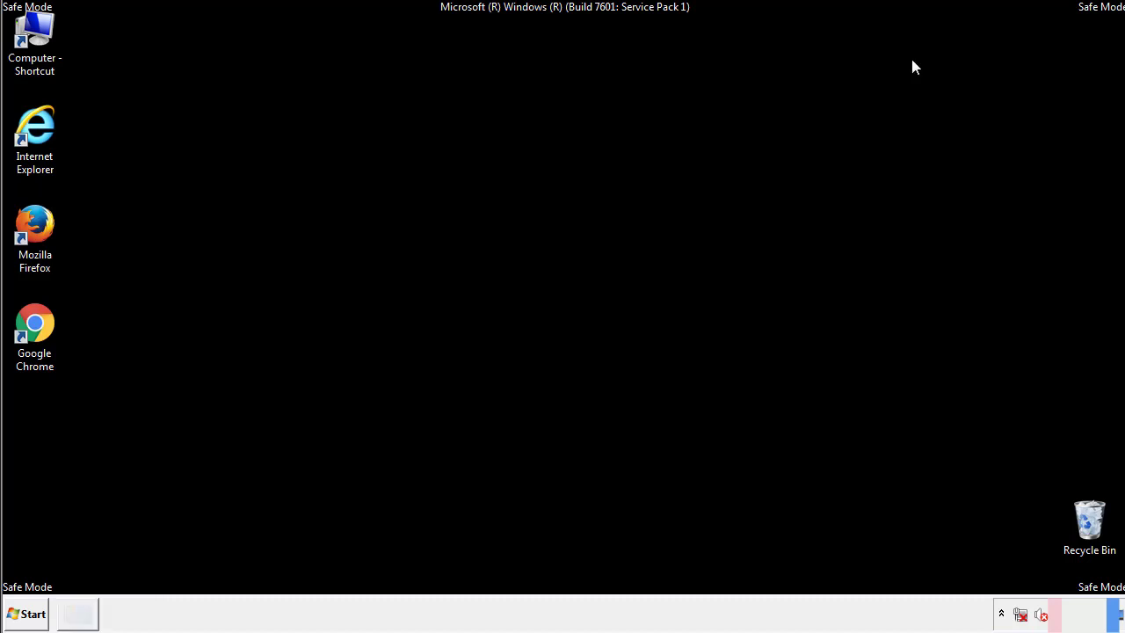
# - Browse from Computer into Local Disk (C:) and its Windows folder
pyautogui.doubleClick(35, 35)
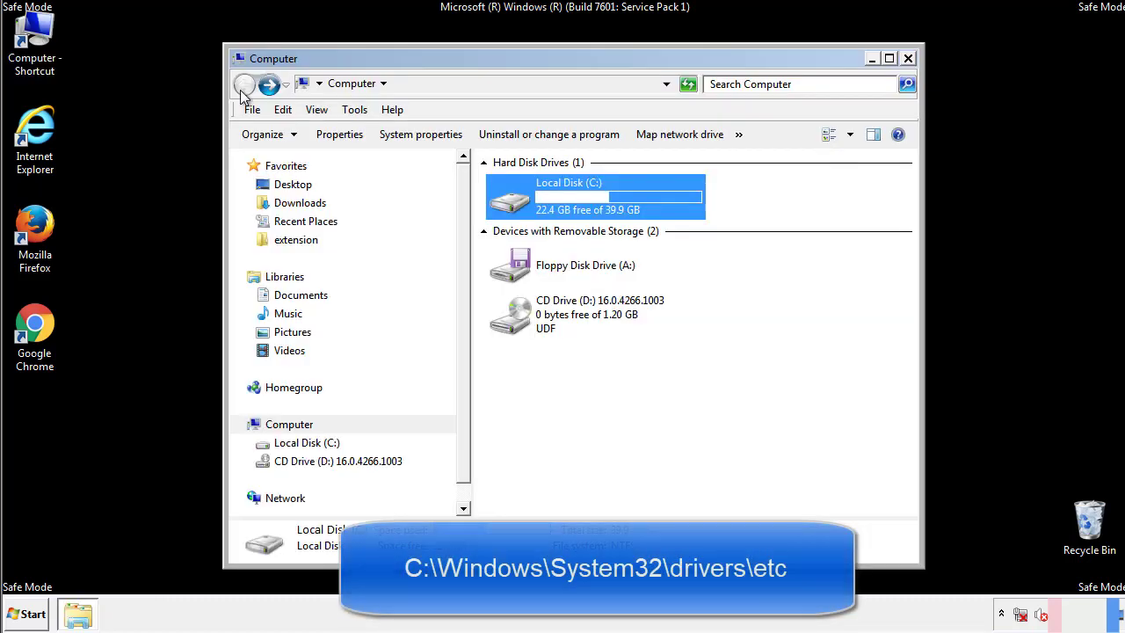
pyautogui.doubleClick(514, 202)
pyautogui.click(513, 324)
pyautogui.doubleClick(514, 323)
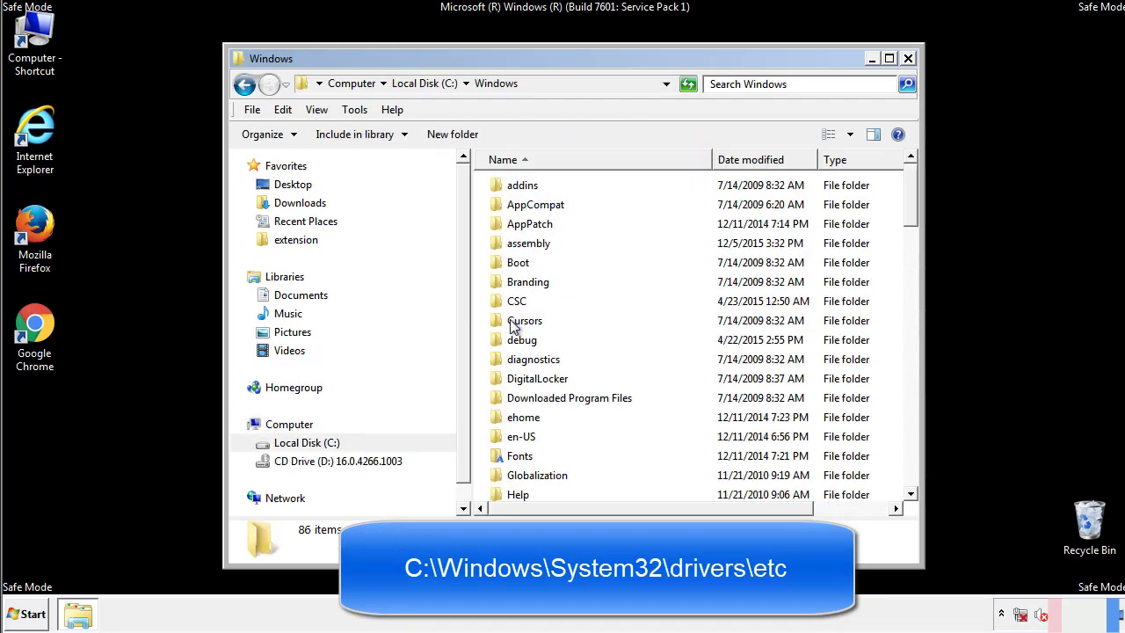
# - Go through System32\drivers\etc and open the hosts file to get the program choice
pyautogui.scroll(-2, 519, 391)
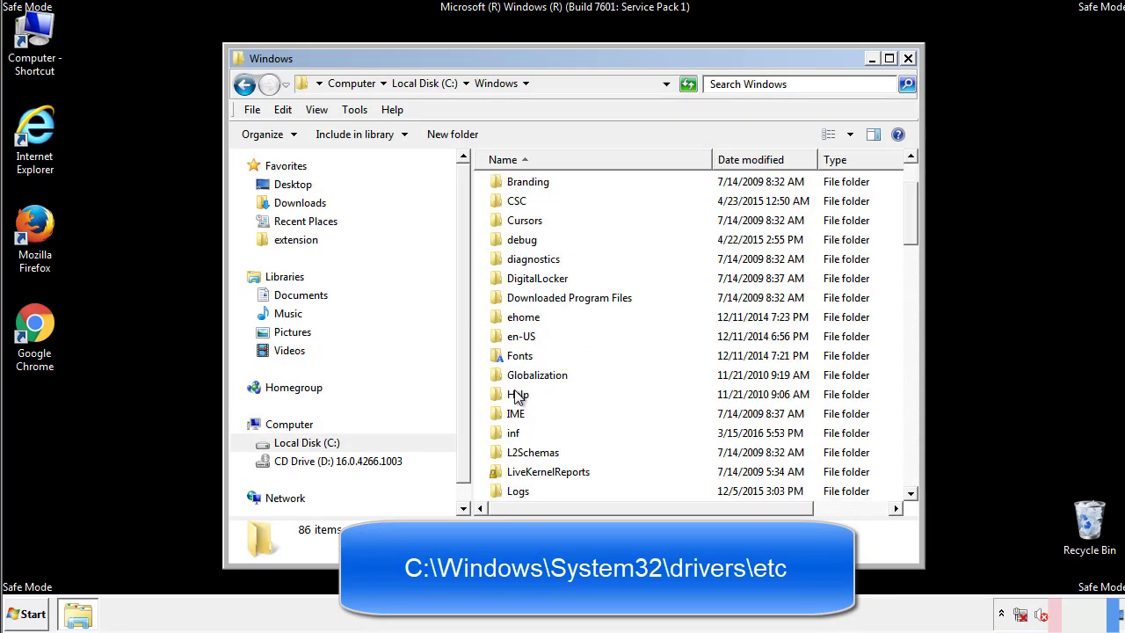
pyautogui.scroll(-2, 519, 398)
pyautogui.scroll(-2, 519, 397)
pyautogui.scroll(-3, 518, 397)
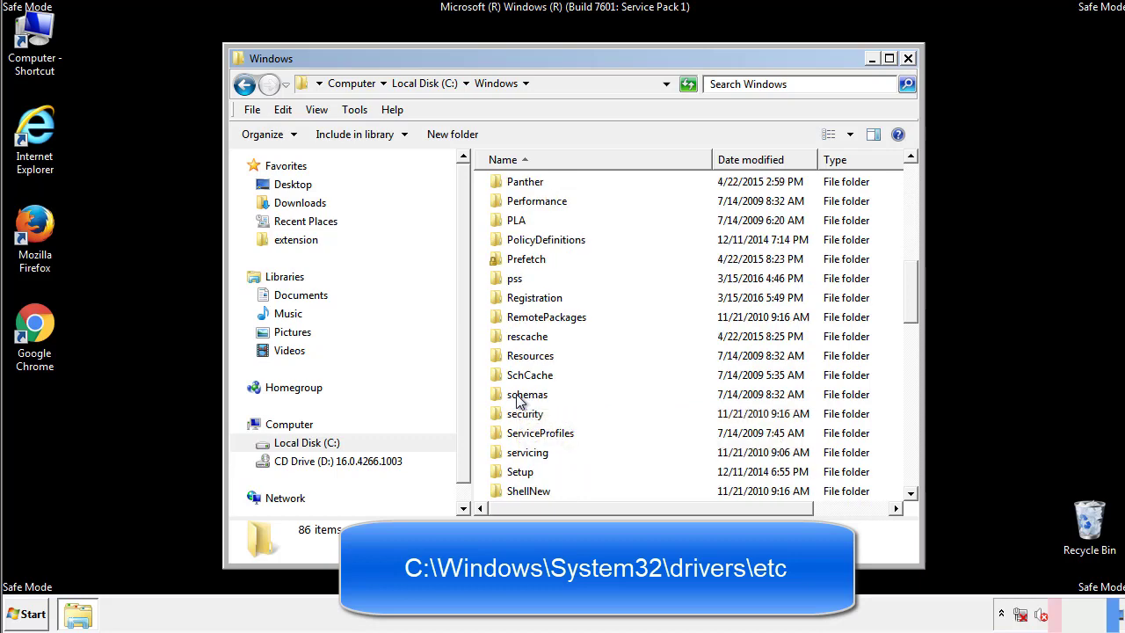
pyautogui.scroll(-2, 519, 400)
pyautogui.doubleClick(533, 454)
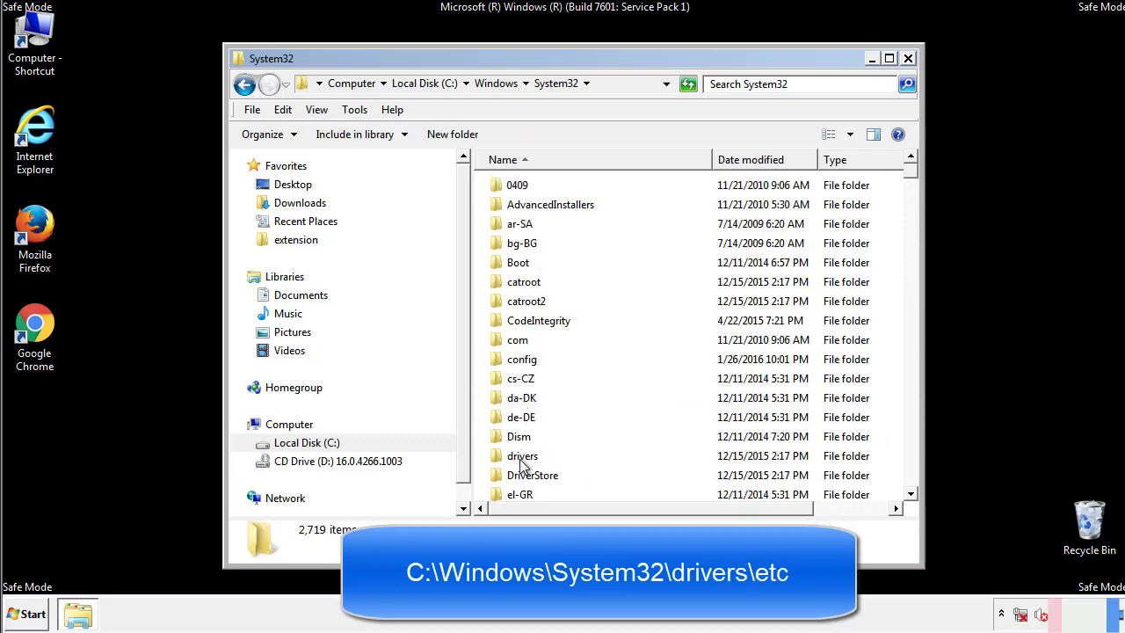
pyautogui.doubleClick(522, 457)
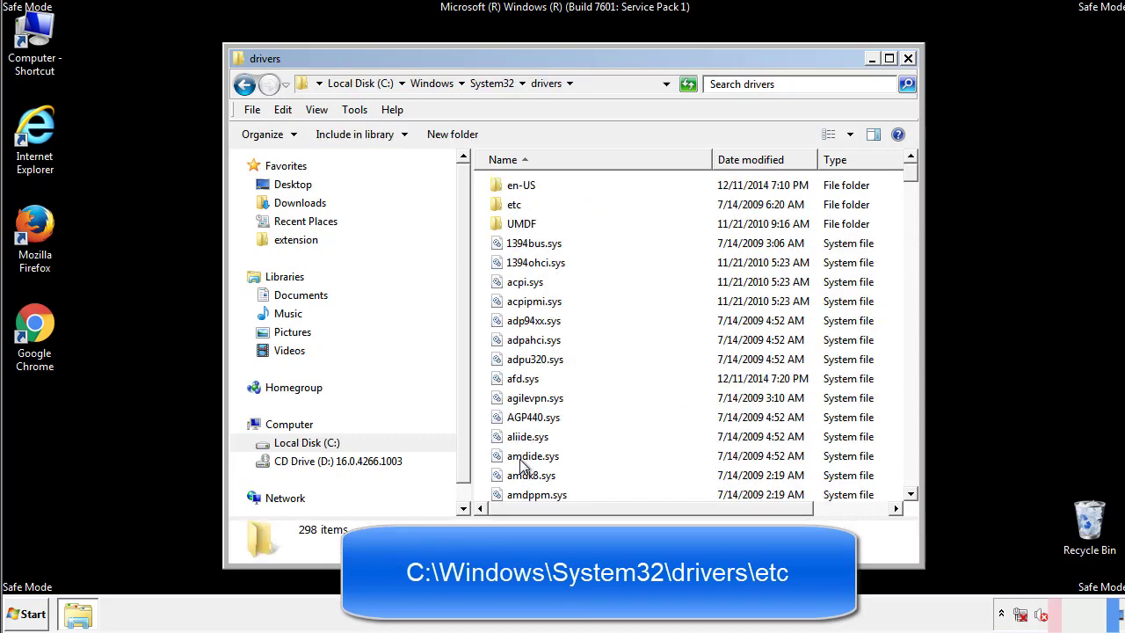
pyautogui.doubleClick(503, 207)
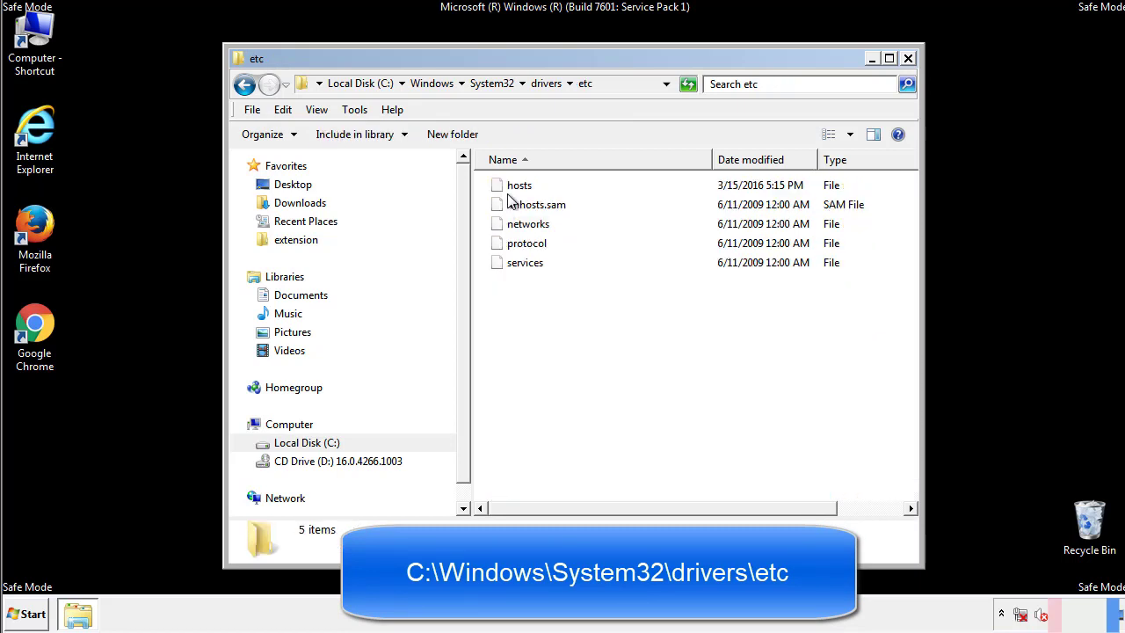
pyautogui.doubleClick(514, 188)
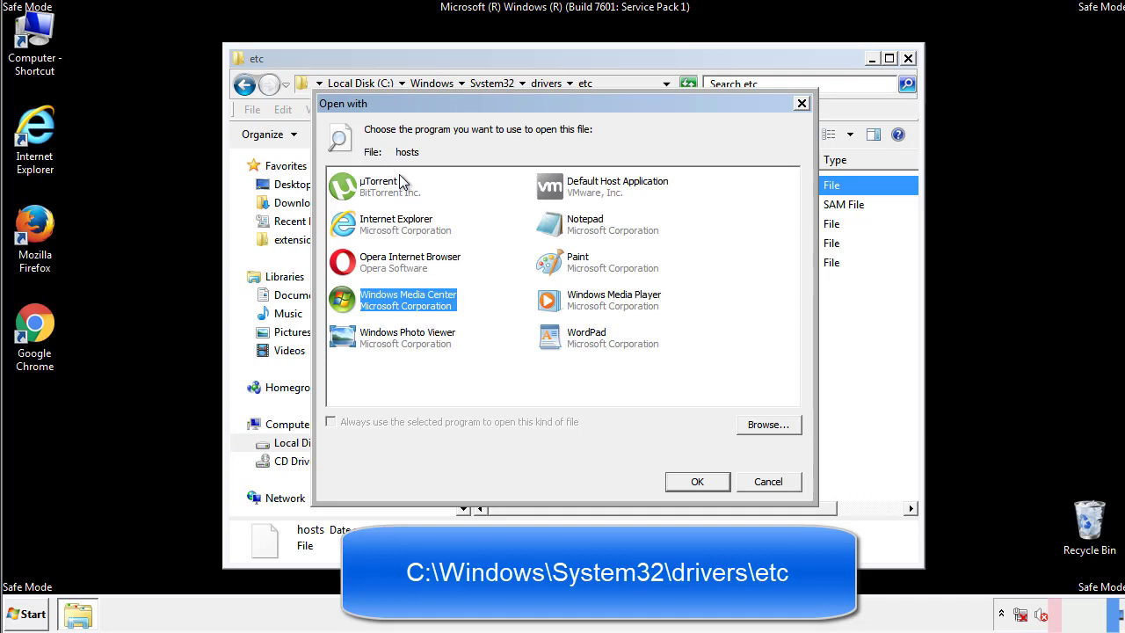
# - Open the hosts file in Notepad and bring its window fully into view
pyautogui.click(570, 229)
pyautogui.click(697, 482)
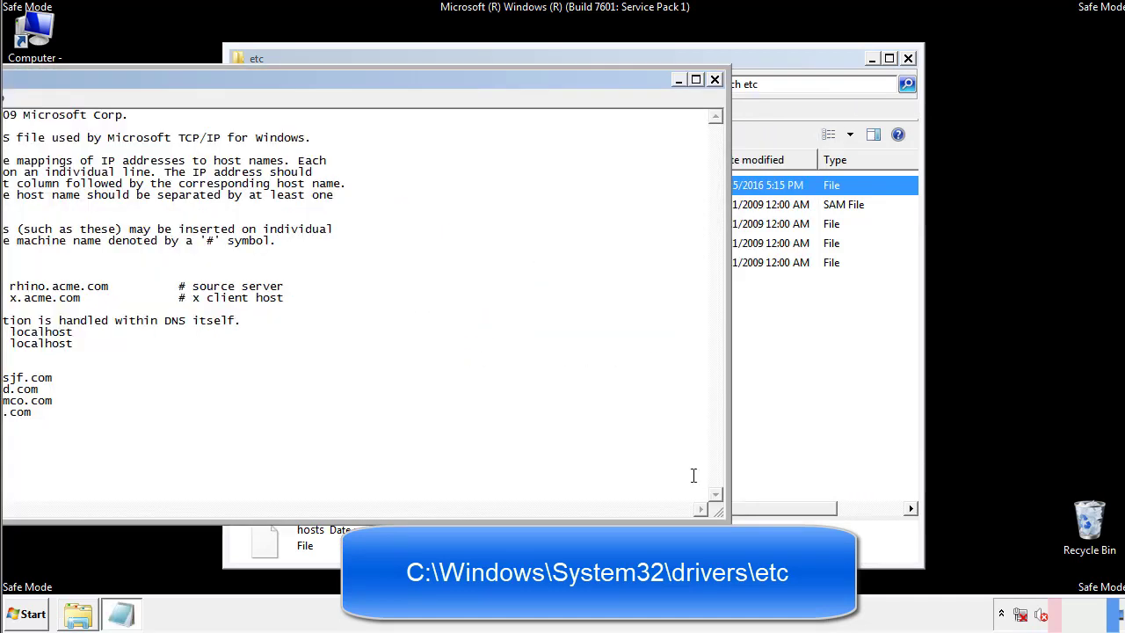
pyautogui.moveTo(460, 79); pyautogui.dragTo(716, 96)
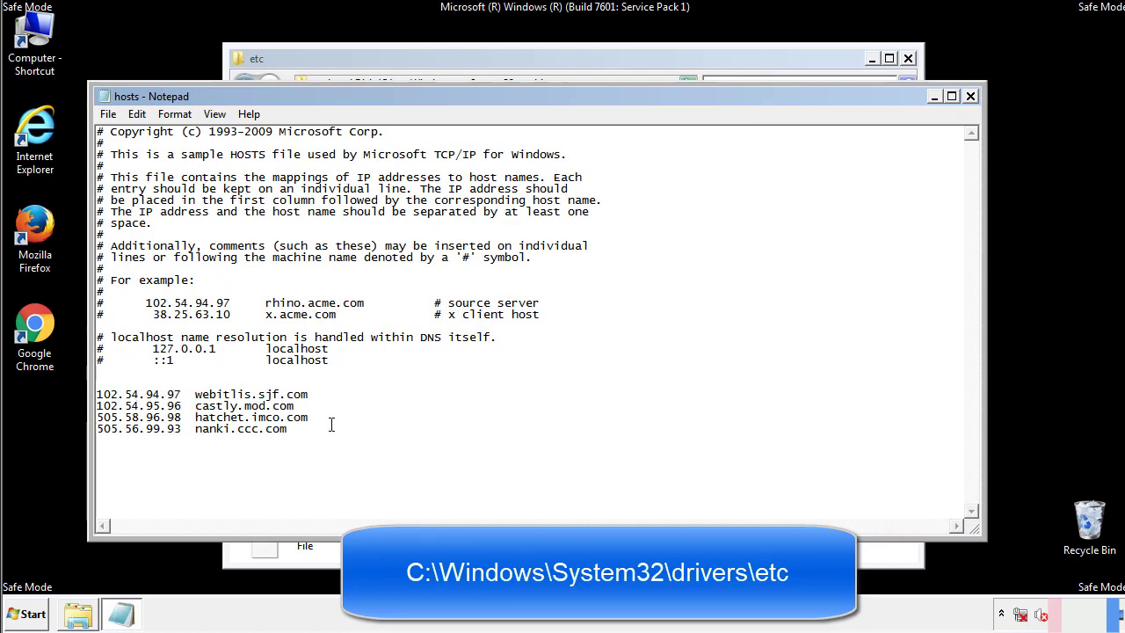
# - Delete the four suspicious host entries, including webitlis.sjf.com, and save the file
pyautogui.moveTo(314, 431); pyautogui.dragTo(96, 392)
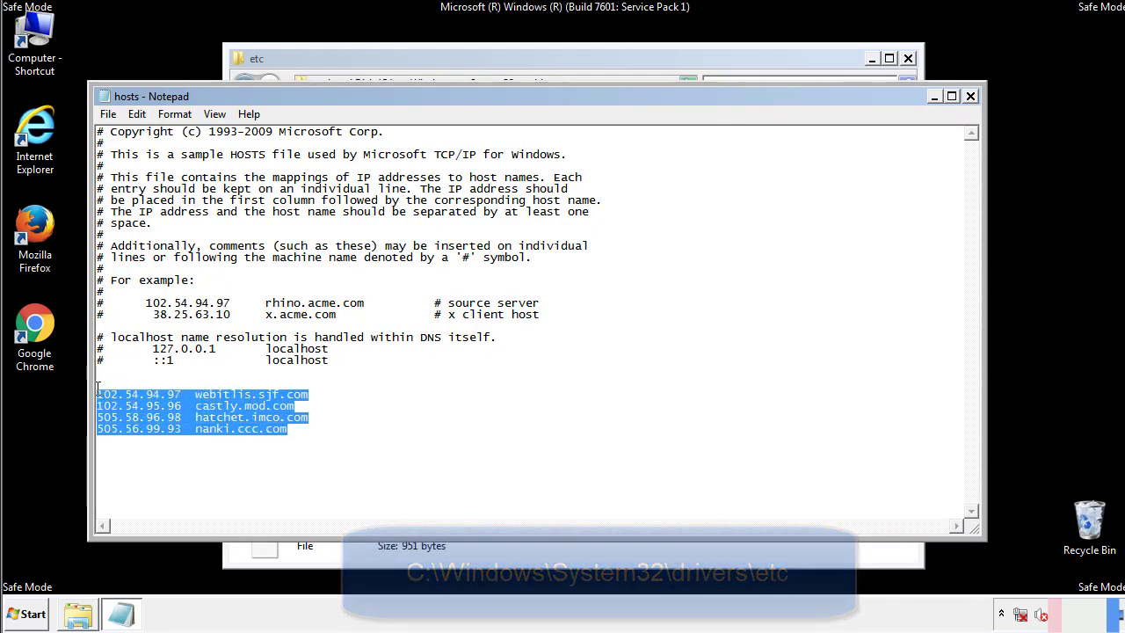
pyautogui.press('Delete')
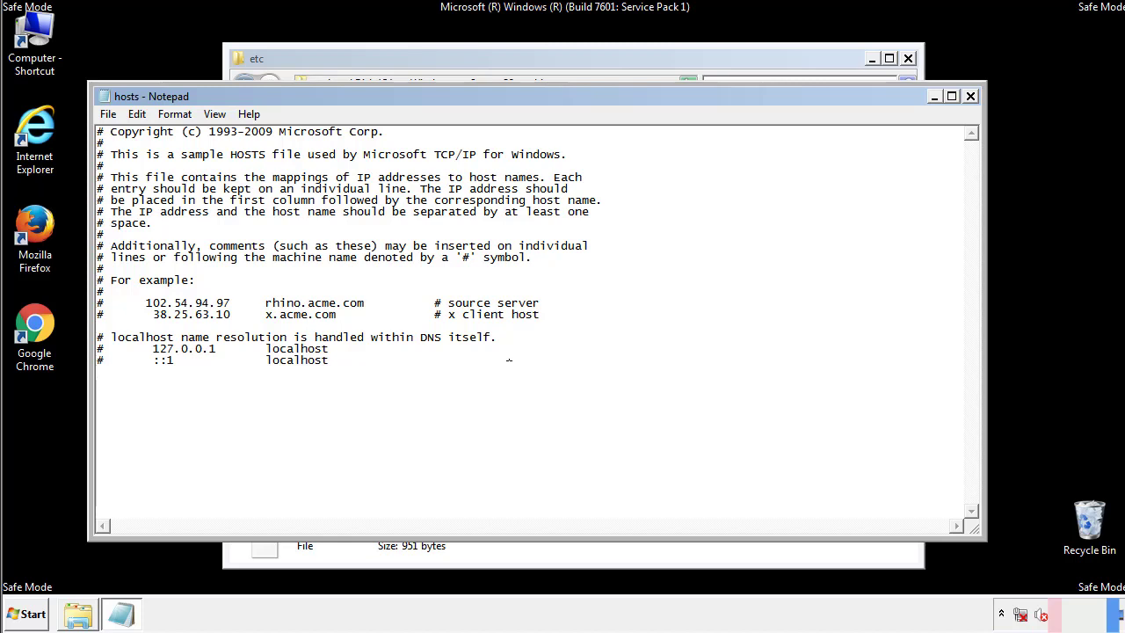
pyautogui.click(972, 96)
pyautogui.click(495, 321)
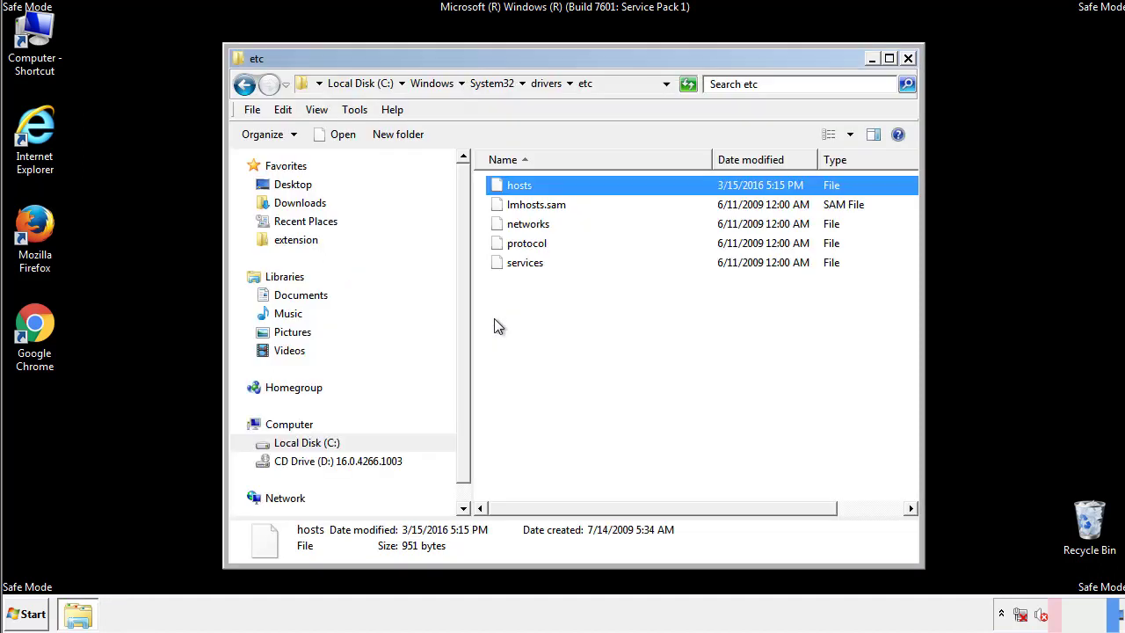
pyautogui.click(494, 327)
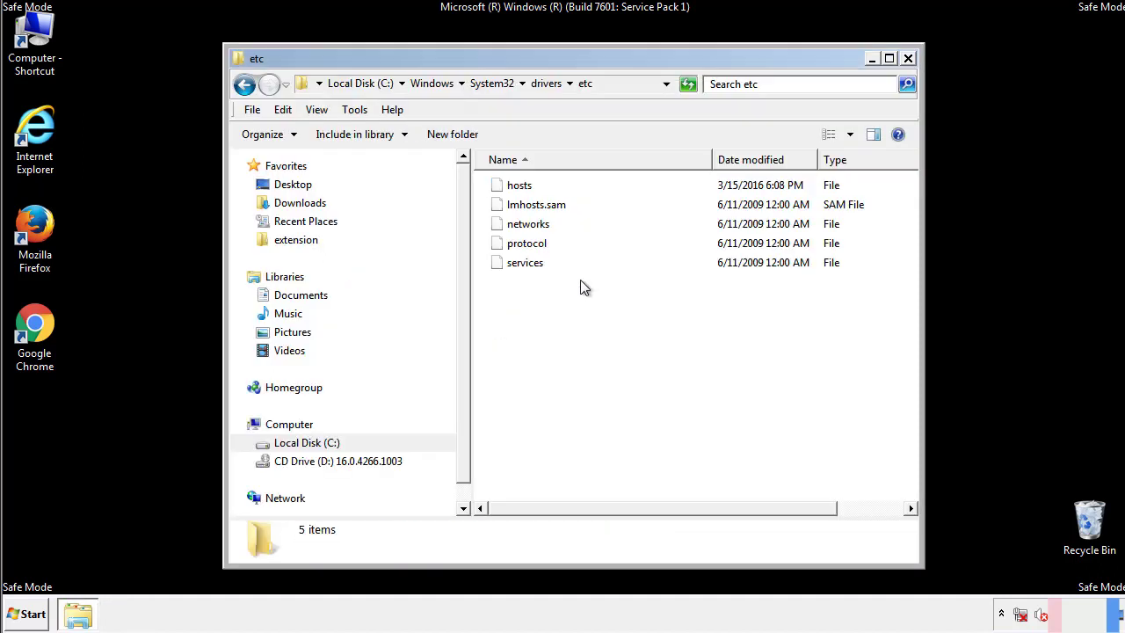
# - Close the etc folder and open the Startup folder from All Programs
pyautogui.click(908, 59)
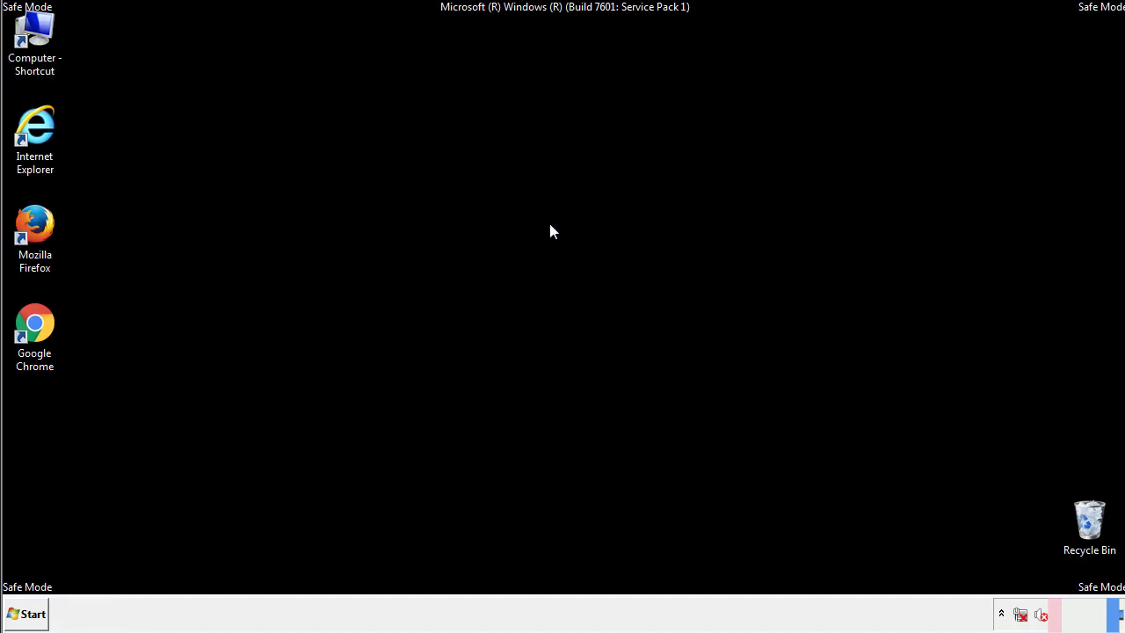
pyautogui.click(27, 615)
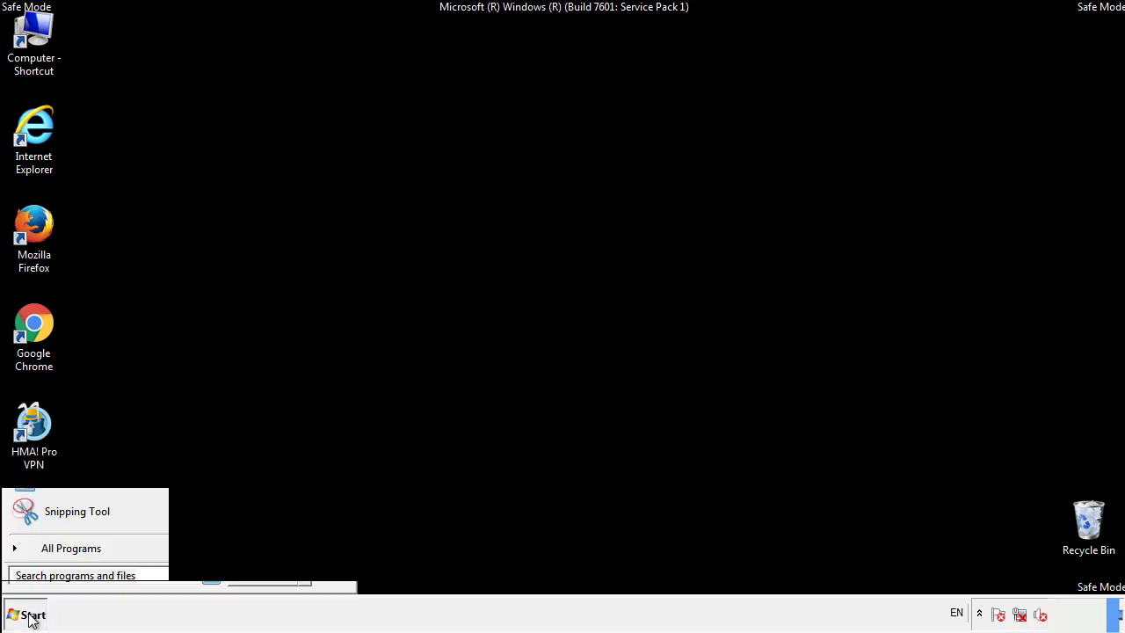
pyautogui.click(50, 555)
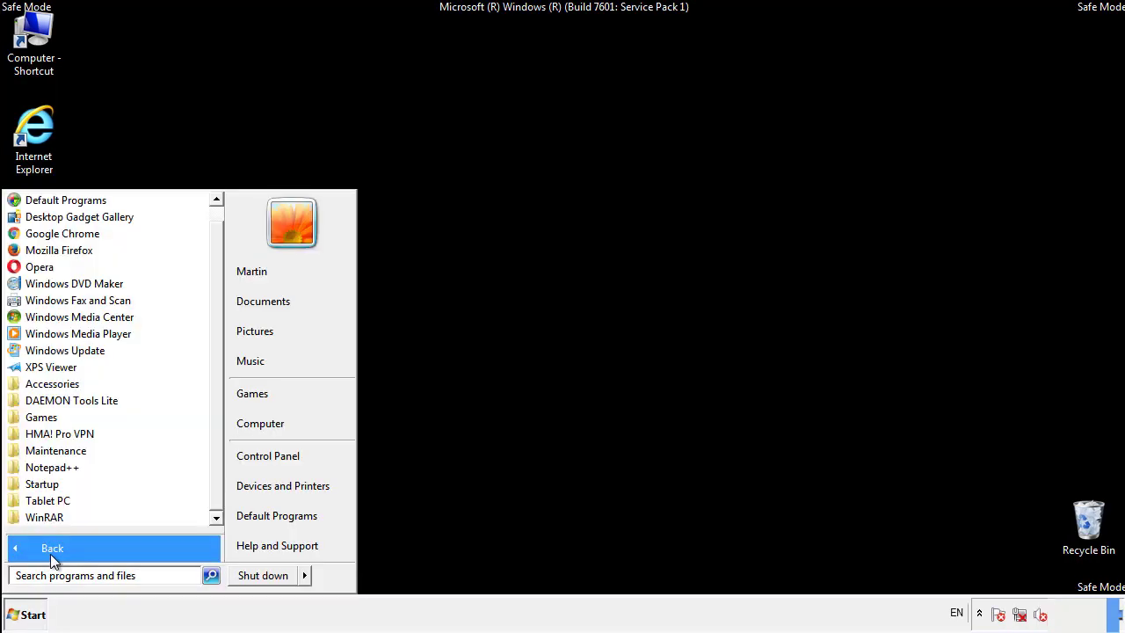
pyautogui.rightClick(45, 488)
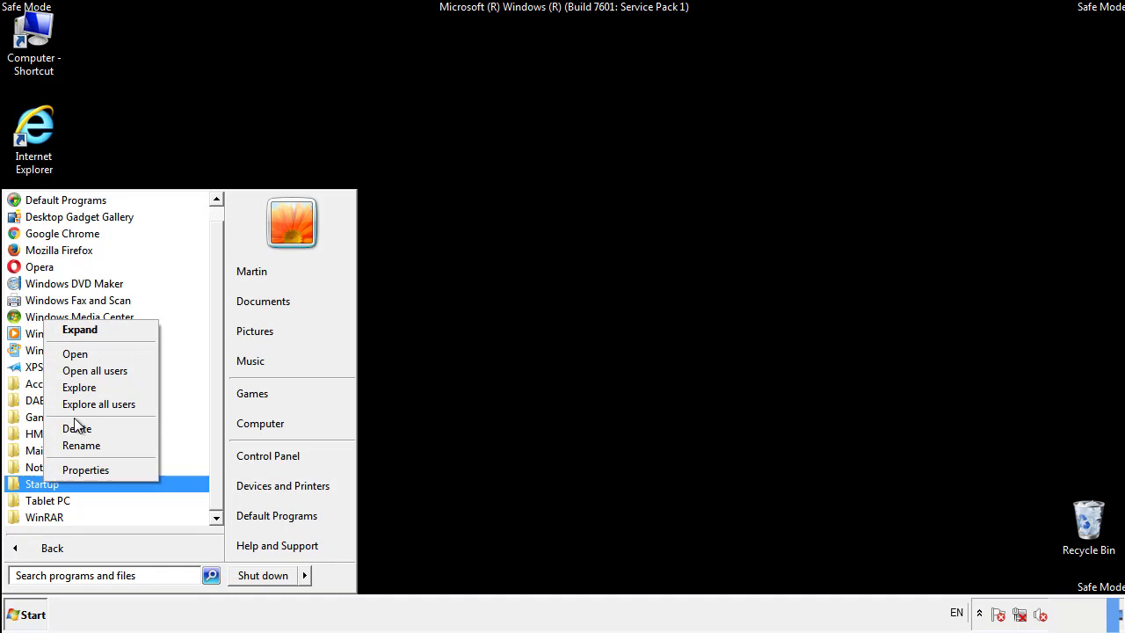
pyautogui.click(86, 354)
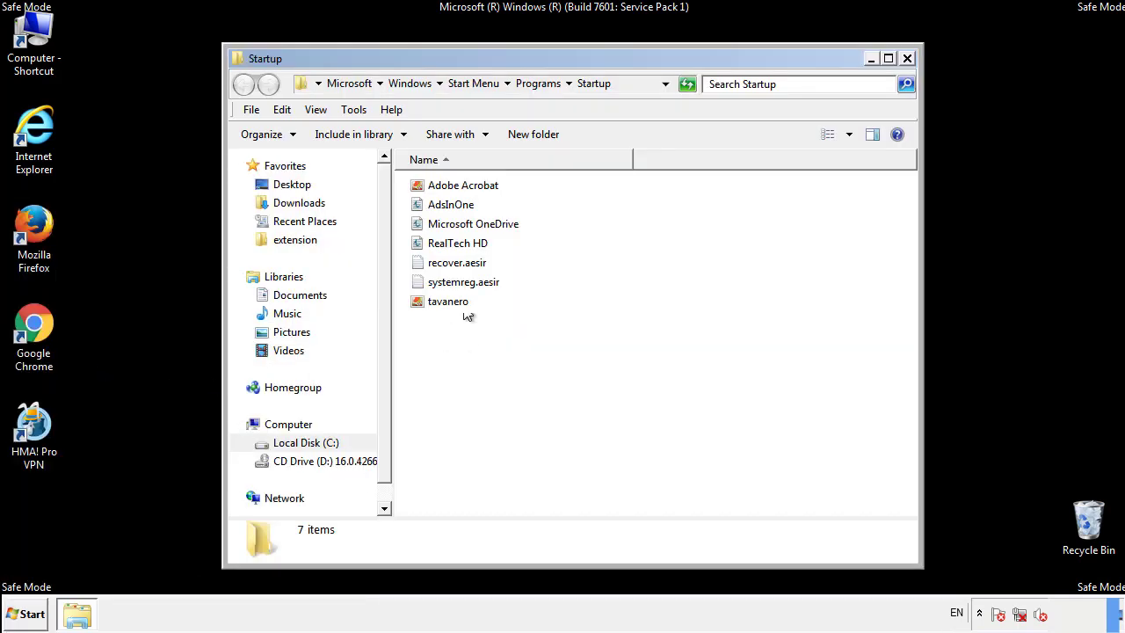
# - Delete AdsInOne, recover.aesir, systemreg.aesir and tavanero from Startup, then close the window
pyautogui.click(458, 207)
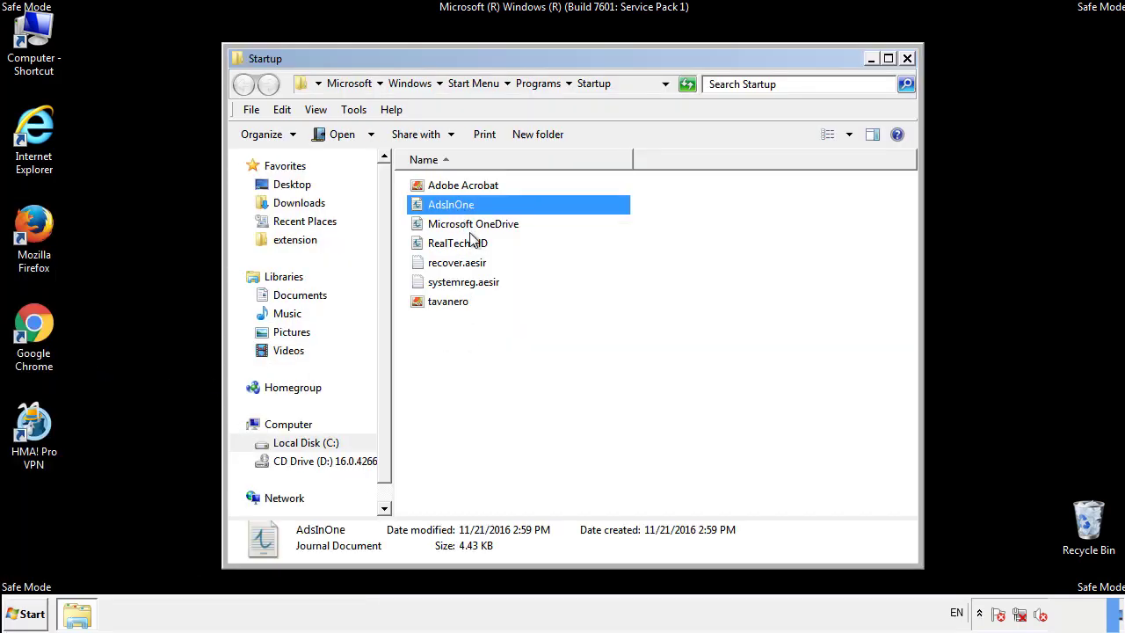
pyautogui.keyDown('ctrl'); pyautogui.click(469, 263); pyautogui.keyUp('ctrl')
pyautogui.keyDown('ctrl'); pyautogui.click(466, 283); pyautogui.keyUp('ctrl')
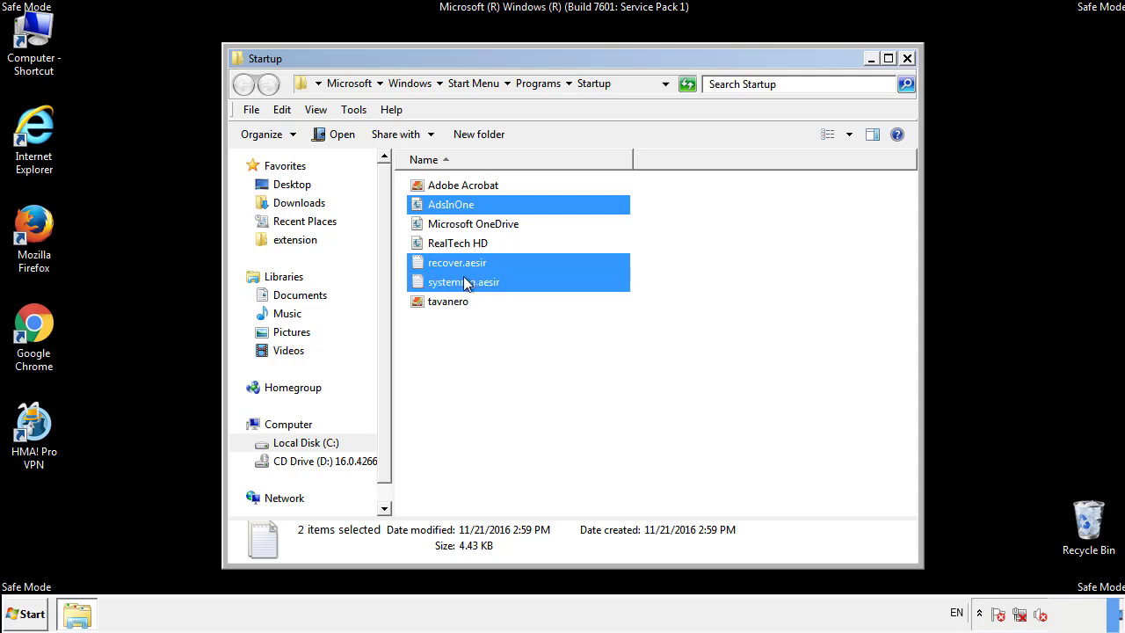
pyautogui.keyDown('ctrl'); pyautogui.click(449, 300); pyautogui.keyUp('ctrl')
pyautogui.rightClick(445, 302)
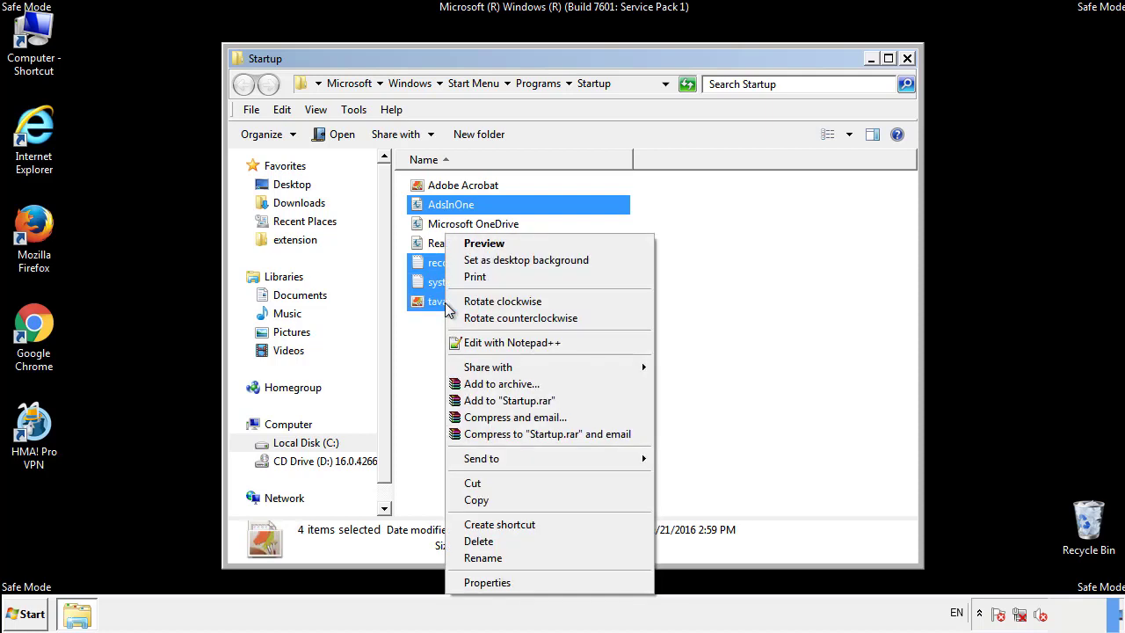
pyautogui.click(475, 541)
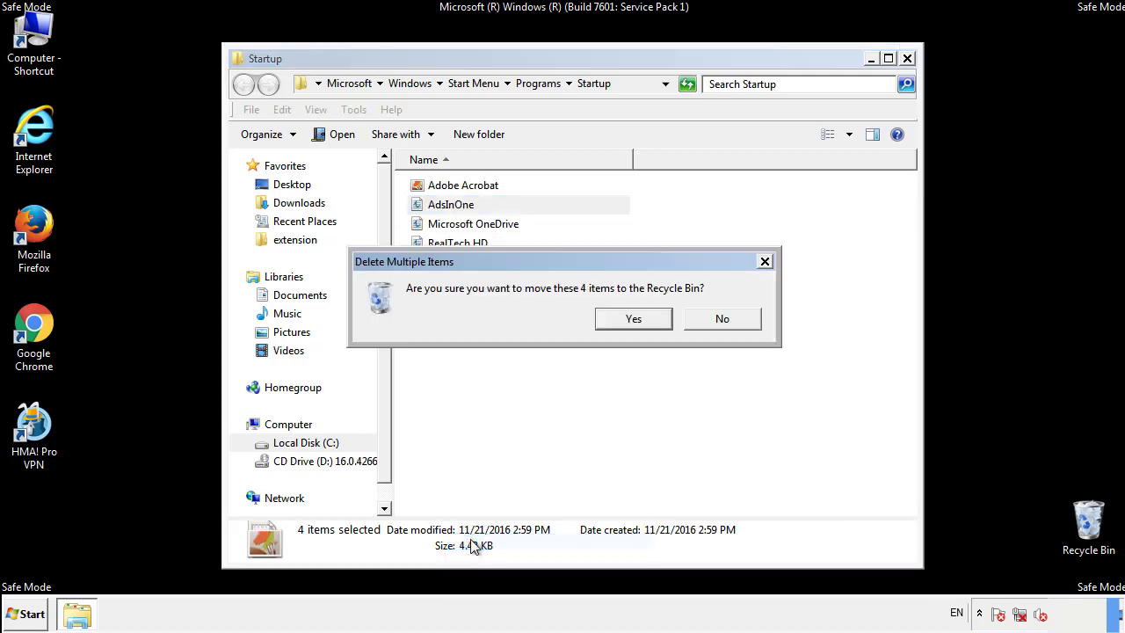
pyautogui.click(631, 319)
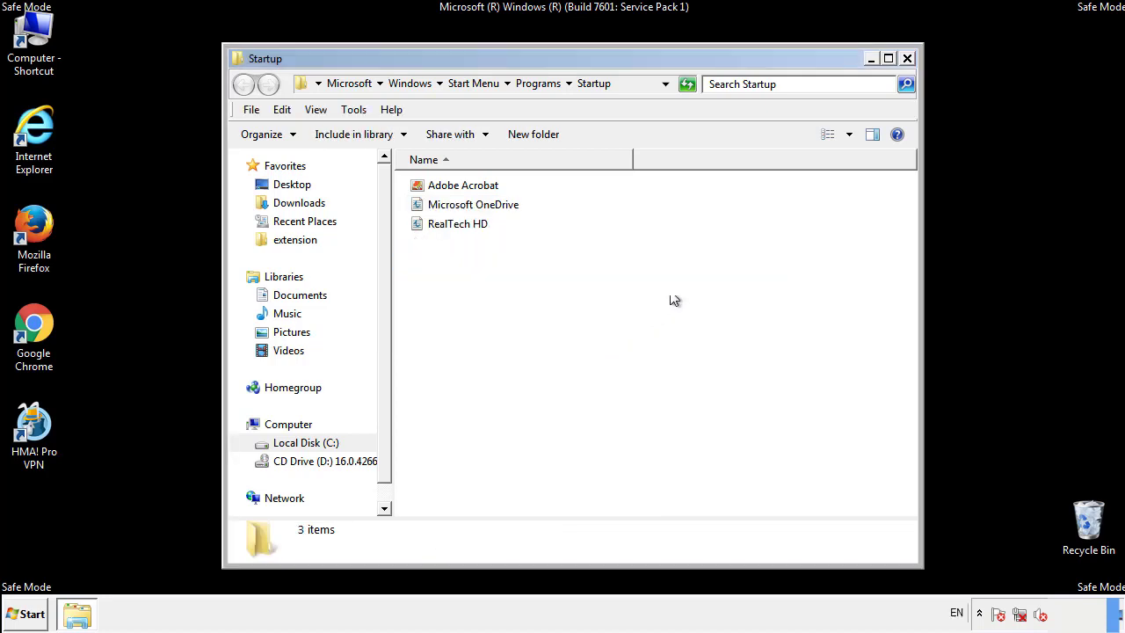
pyautogui.click(909, 63)
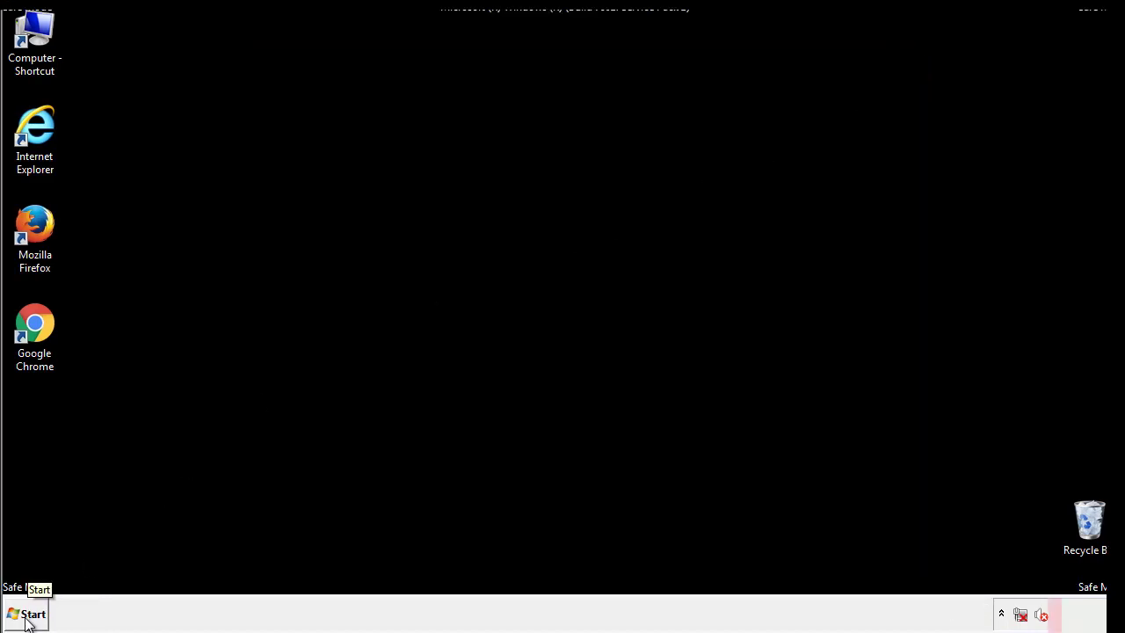
# - Launch Registry Editor by searching regedit from the Start menu
pyautogui.click(28, 619)
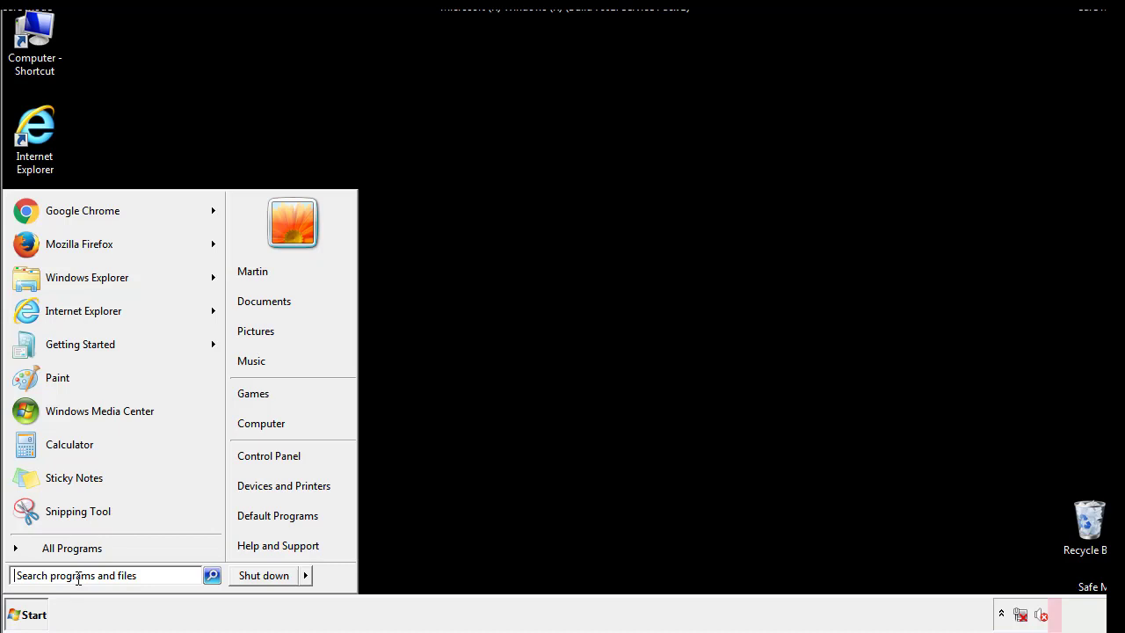
pyautogui.write('reged')
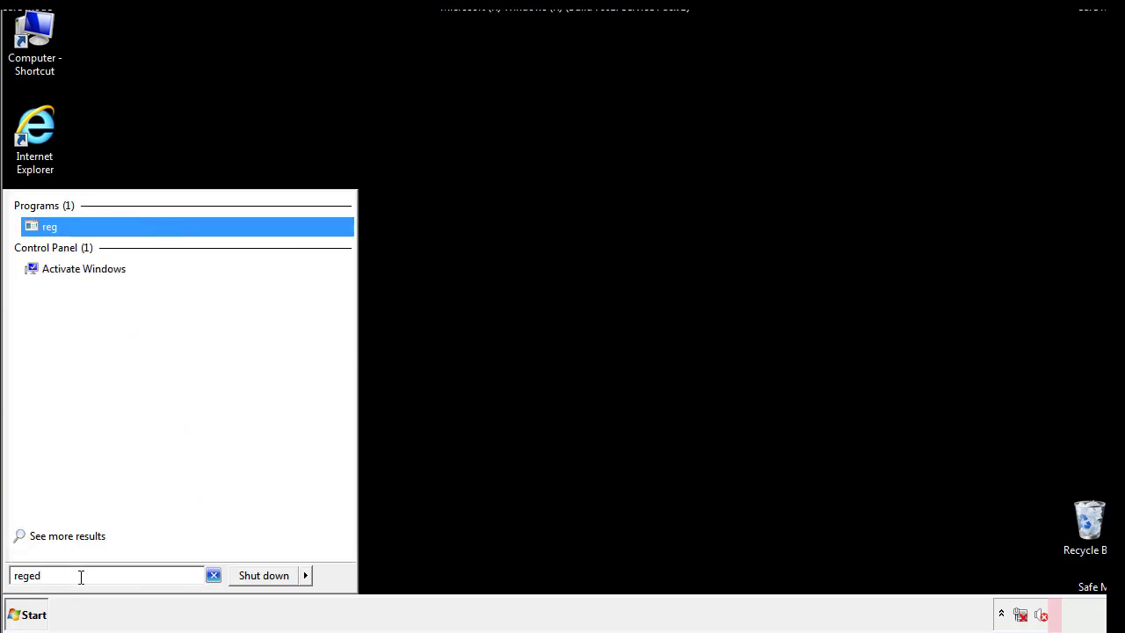
pyautogui.write('it')
pyautogui.press('Return')
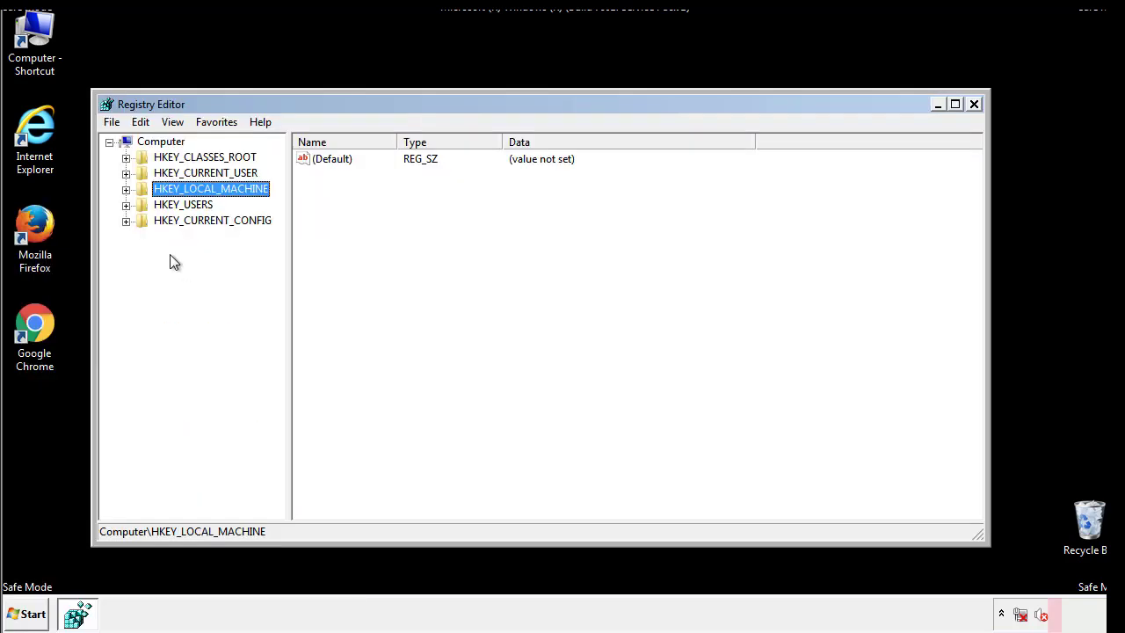
# - Expand HKEY_LOCAL_MACHINE\SOFTWARE\Microsoft\Windows\CurrentVersion so the Run key is visible
pyautogui.click(125, 190)
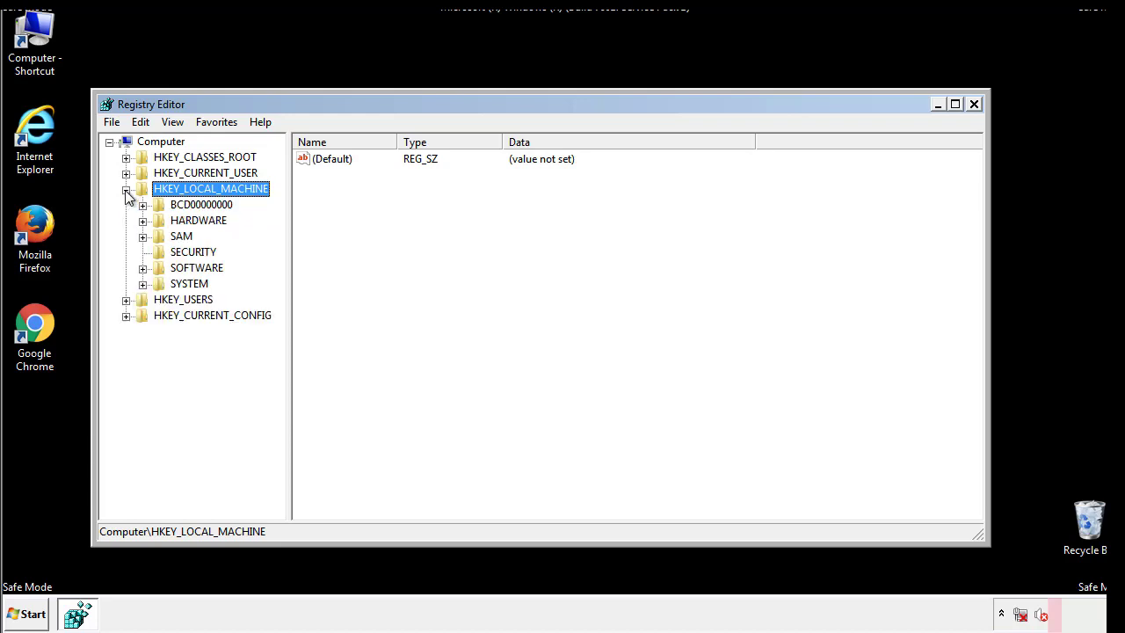
pyautogui.click(142, 268)
pyautogui.scroll(-1, 277, 275)
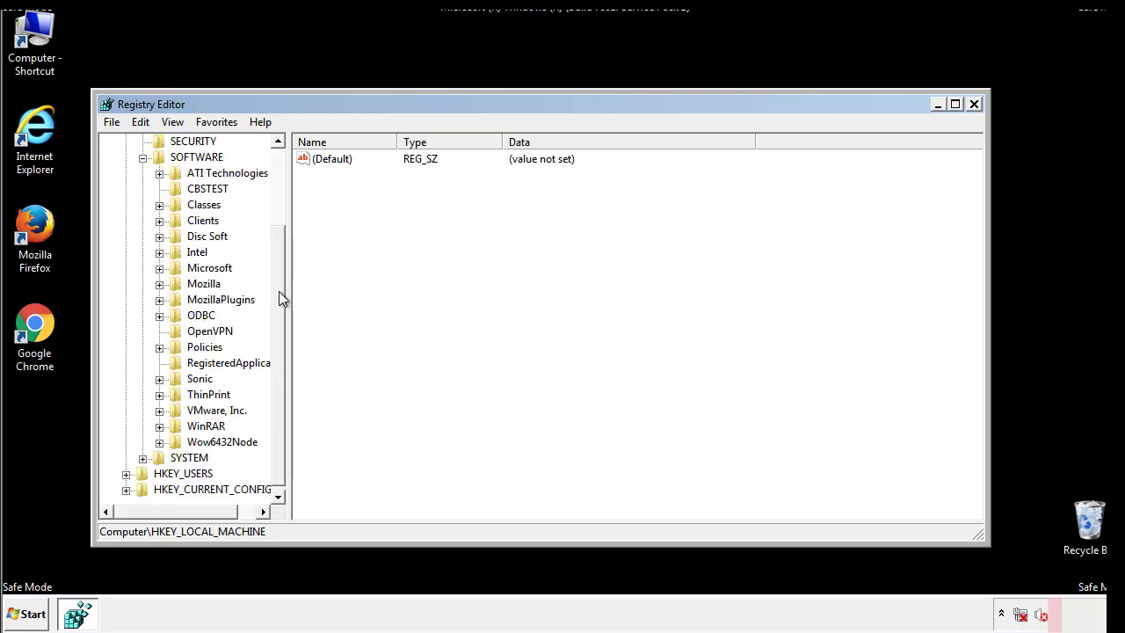
pyautogui.click(159, 268)
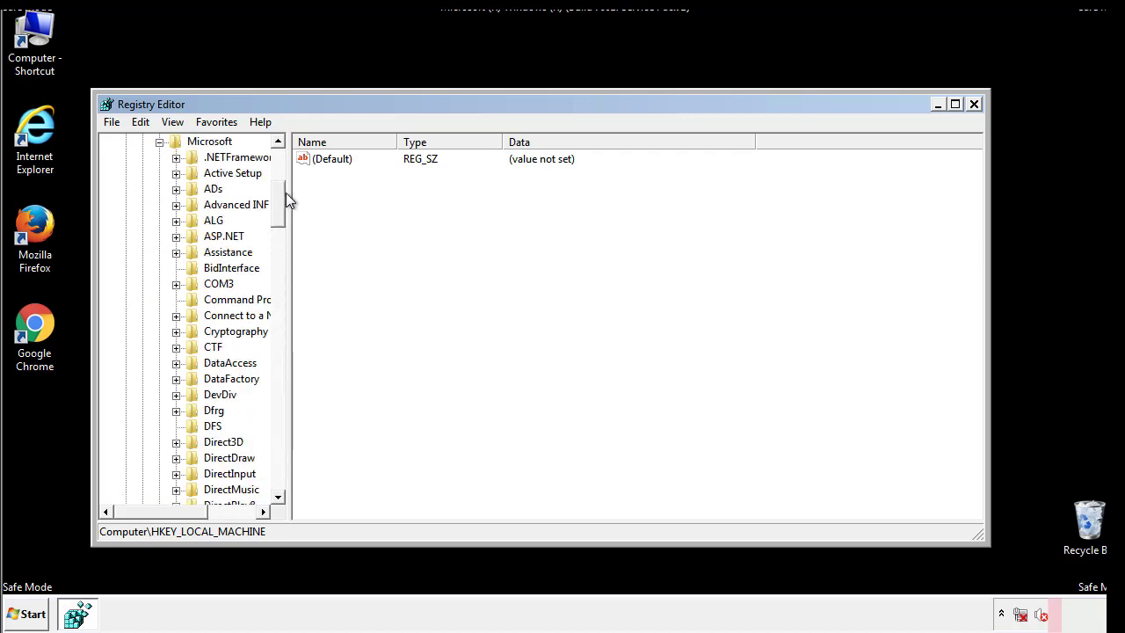
pyautogui.moveTo(277, 216)
pyautogui.mouseDown()
pyautogui.moveTo(277, 464)
pyautogui.moveTo(276, 454)
pyautogui.mouseUp()
pyautogui.click(177, 269)
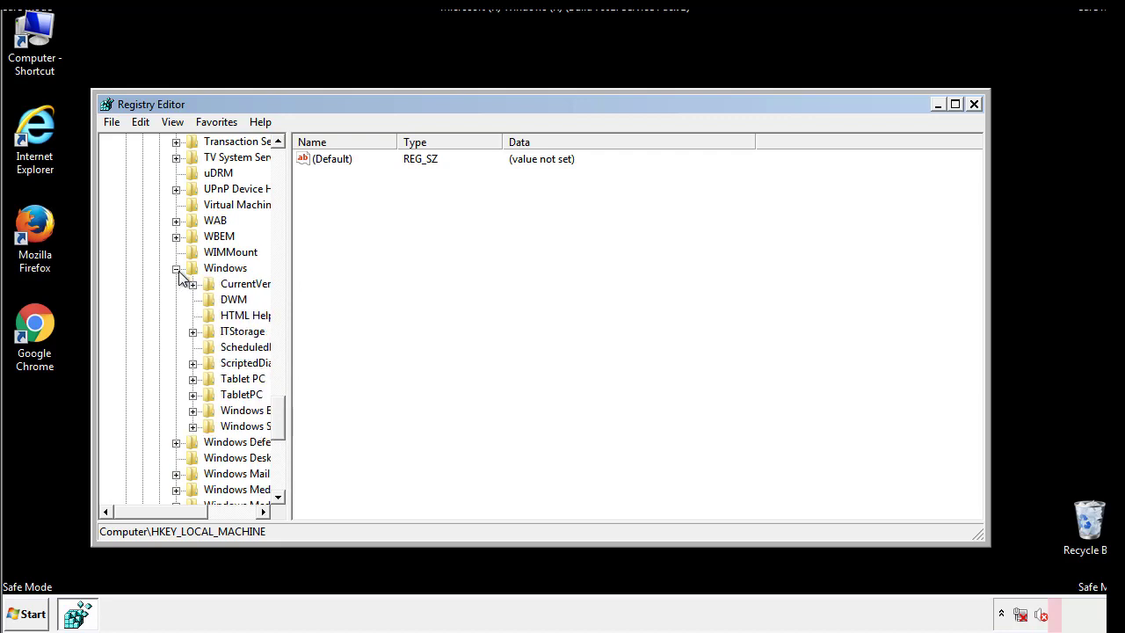
pyautogui.click(157, 514)
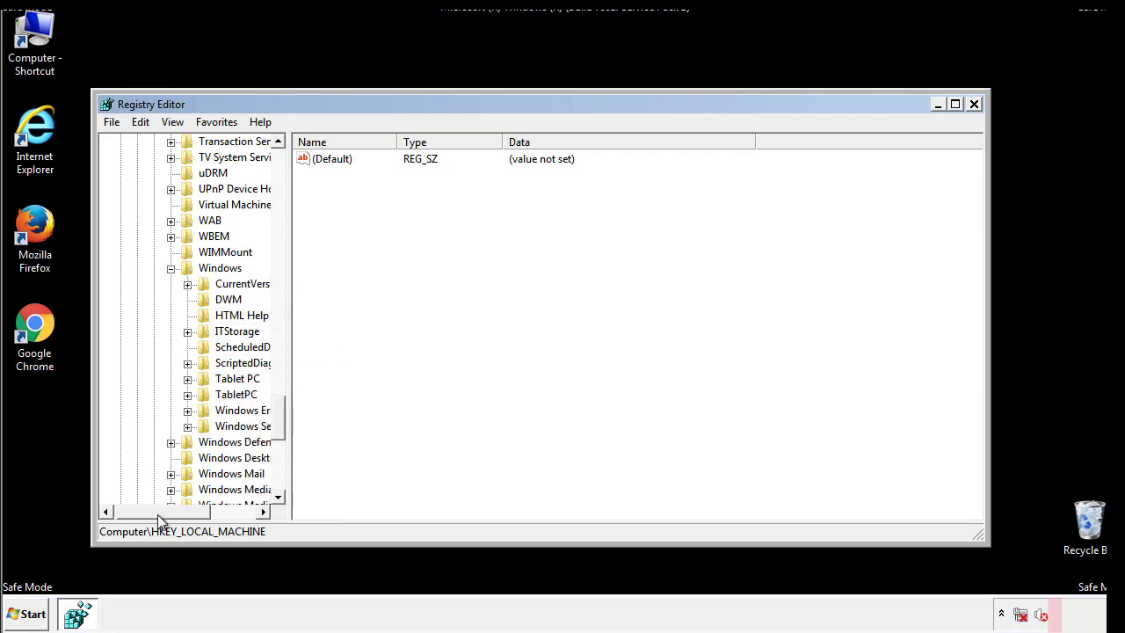
pyautogui.moveTo(157, 514); pyautogui.dragTo(180, 516)
pyautogui.click(147, 284)
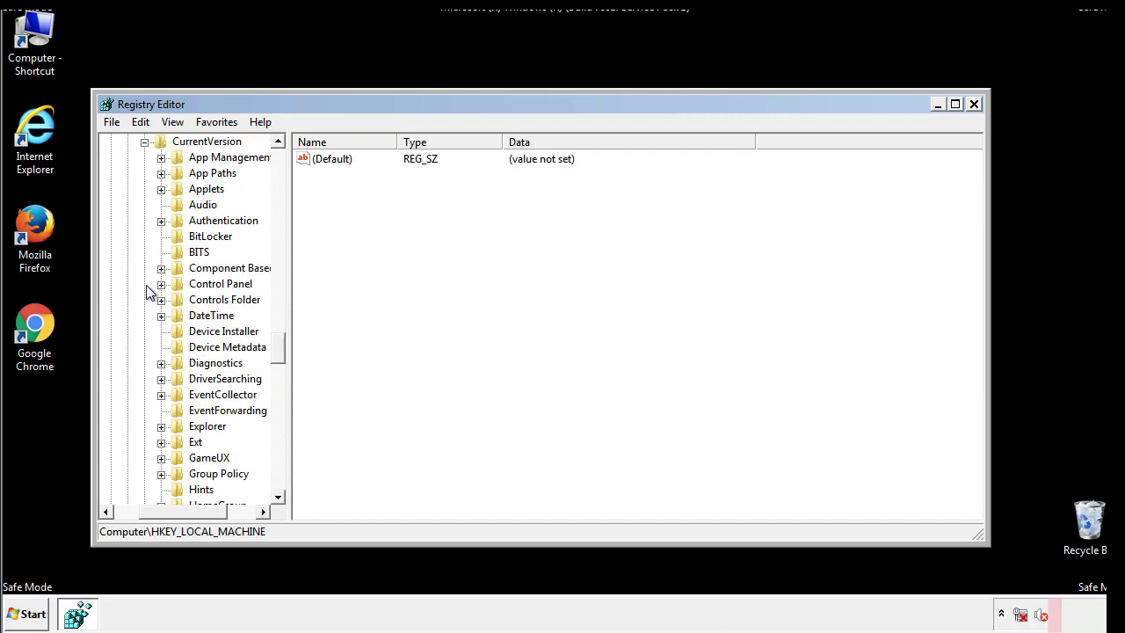
pyautogui.moveTo(285, 347); pyautogui.dragTo(279, 407)
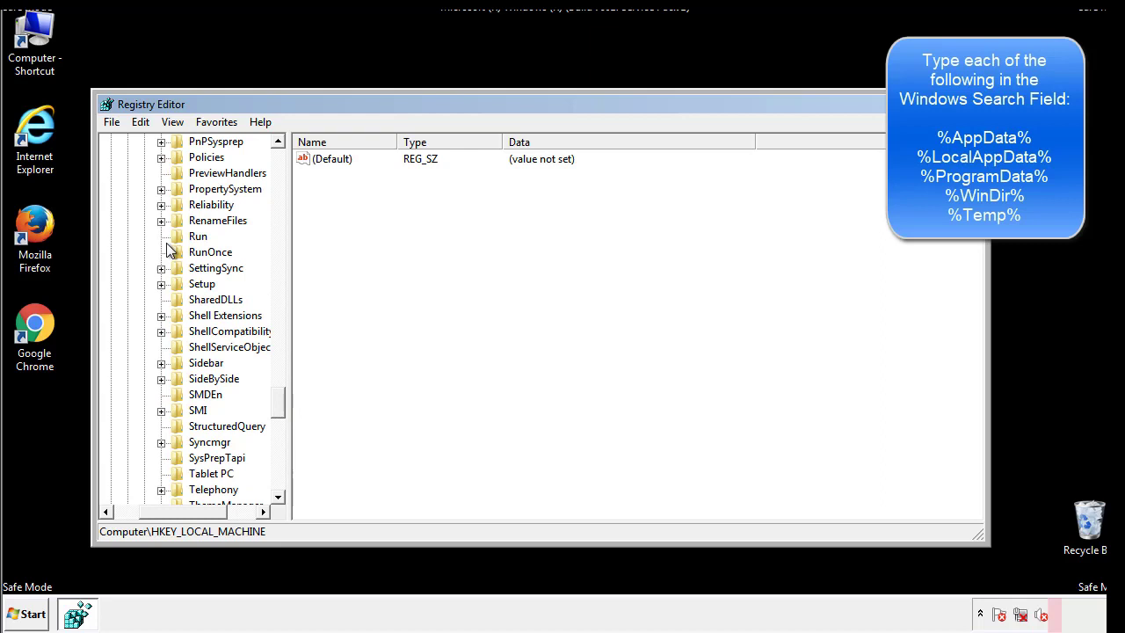
# - Delete the tappi.loc value from the HKLM Run key and scroll the tree back up
pyautogui.click(184, 238)
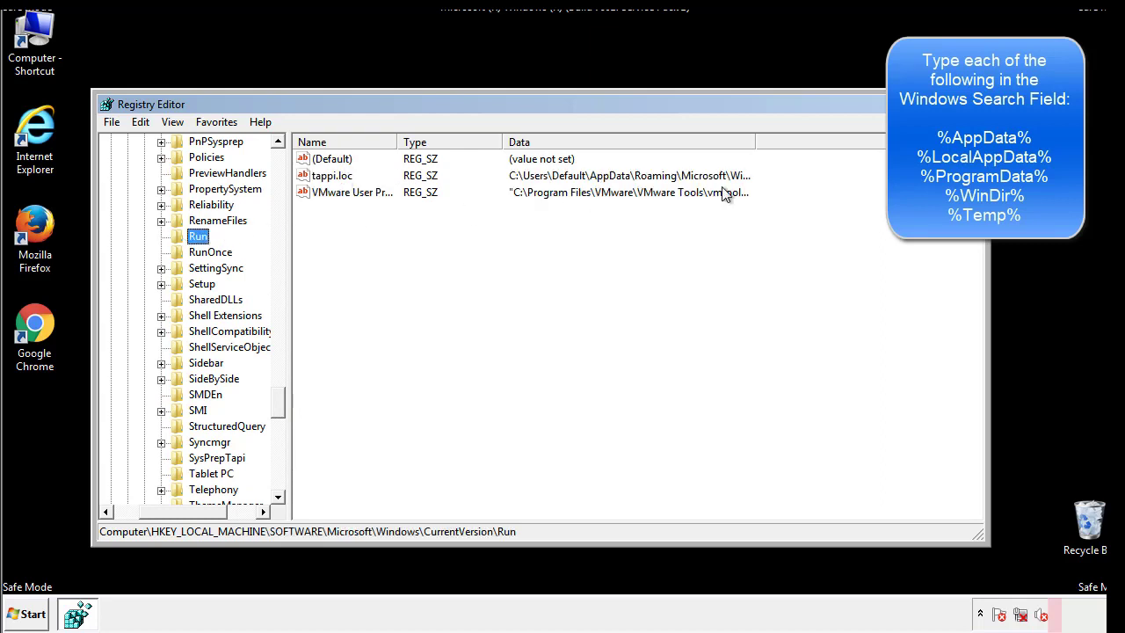
pyautogui.click(334, 179)
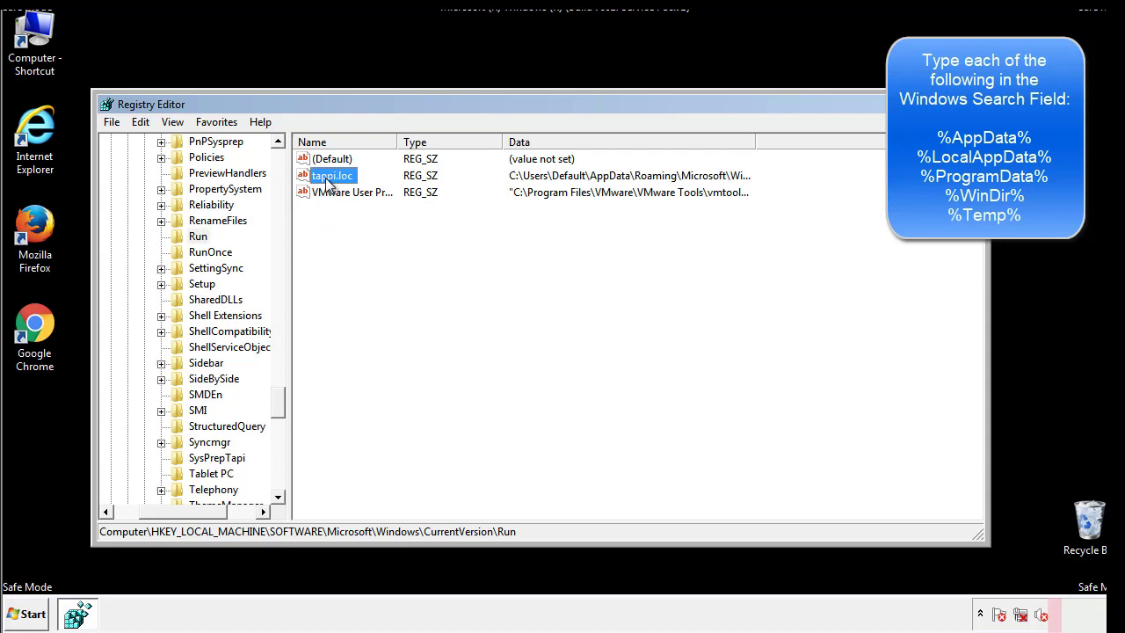
pyautogui.rightClick(334, 178)
pyautogui.click(352, 229)
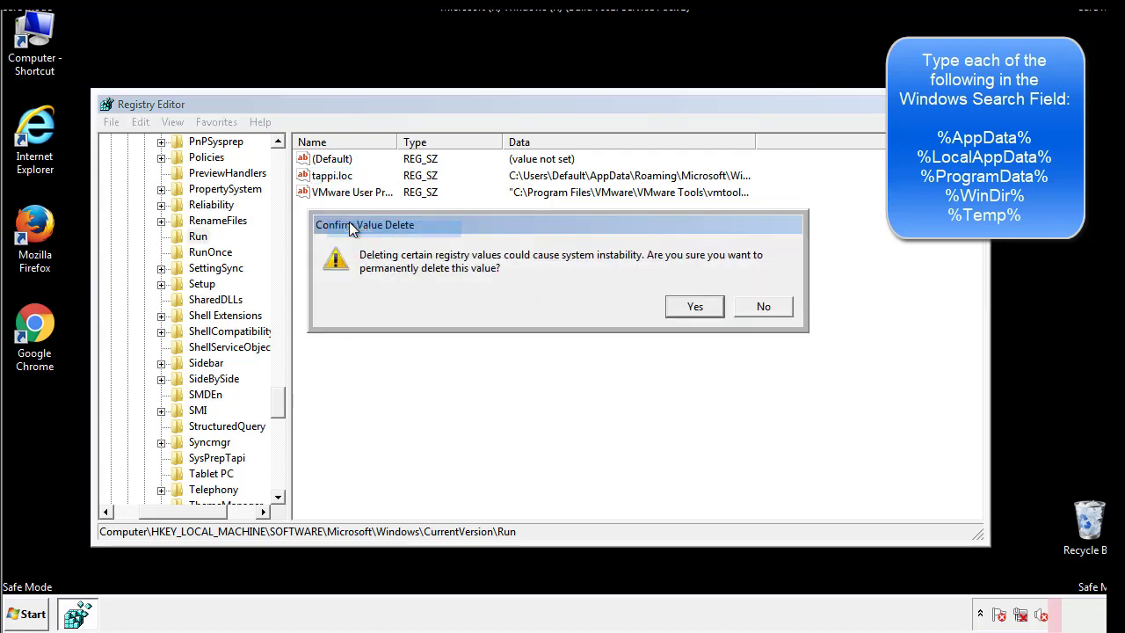
pyautogui.click(685, 309)
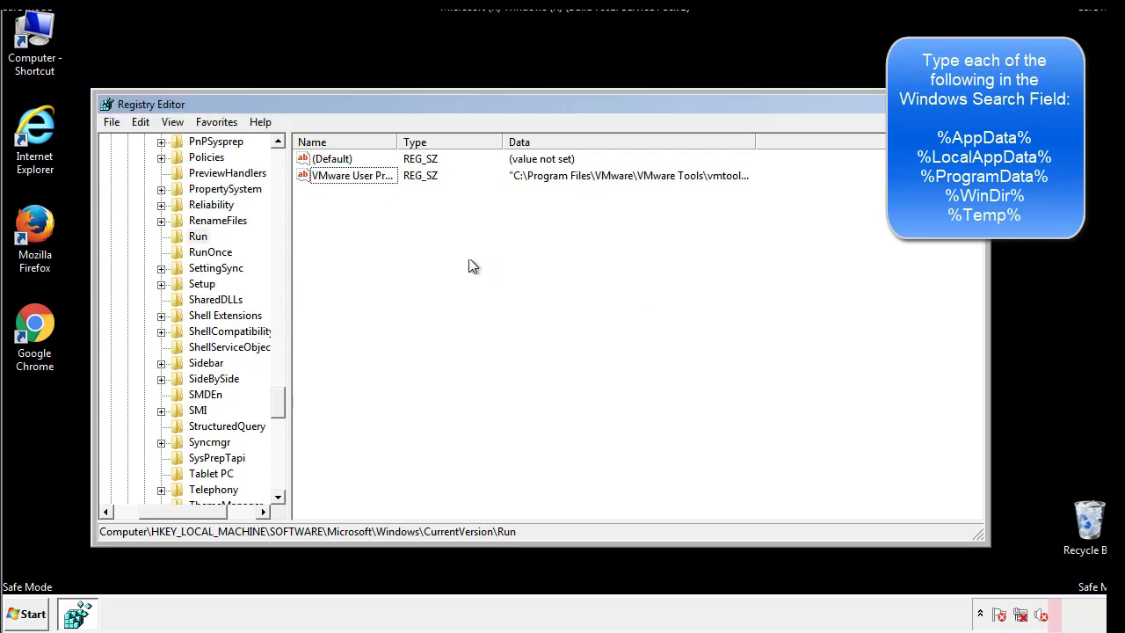
pyautogui.moveTo(280, 398); pyautogui.dragTo(280, 483)
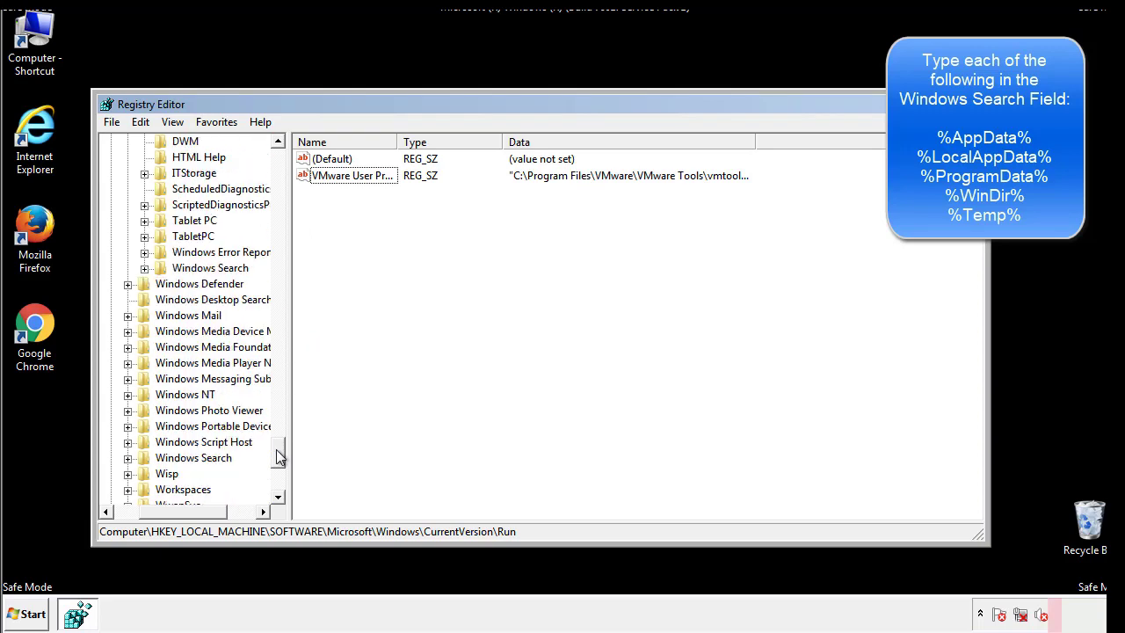
pyautogui.moveTo(190, 515); pyautogui.dragTo(145, 521)
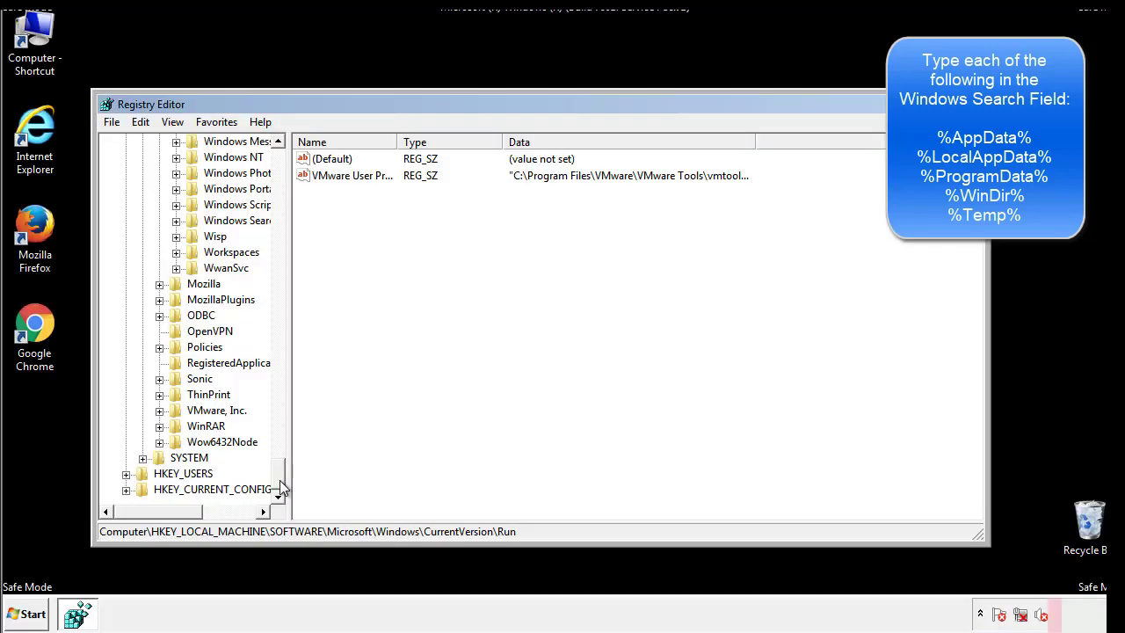
pyautogui.moveTo(280, 479); pyautogui.dragTo(287, 167)
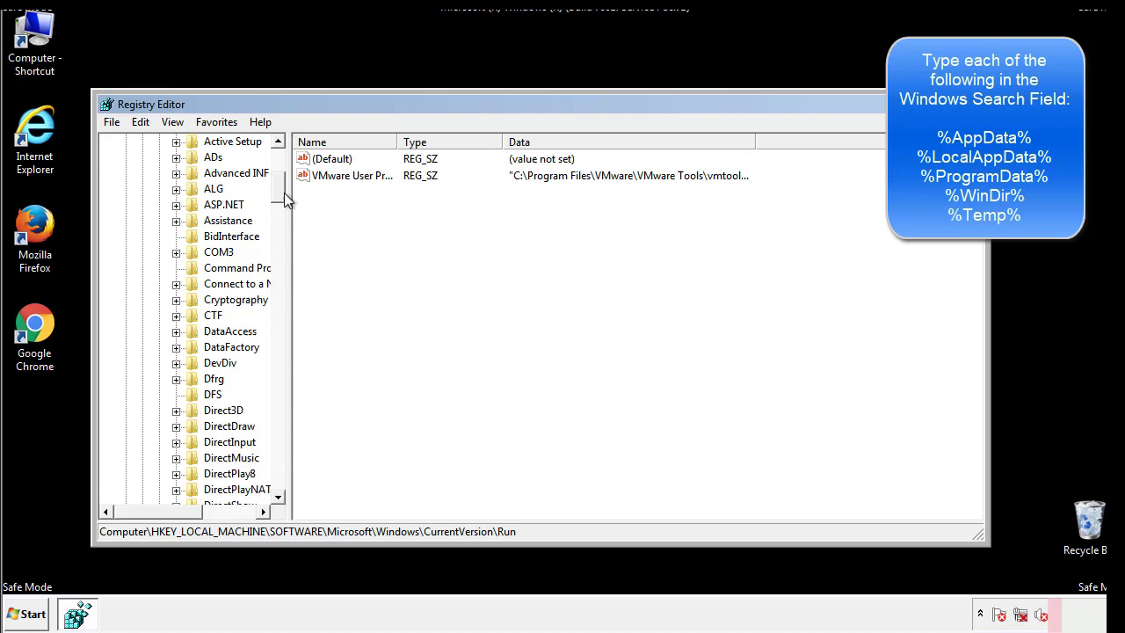
# - Collapse HKEY_LOCAL_MACHINE and expand HKEY_CURRENT_USER\Software\Microsoft\Windows\CurrentVersion
pyautogui.click(126, 189)
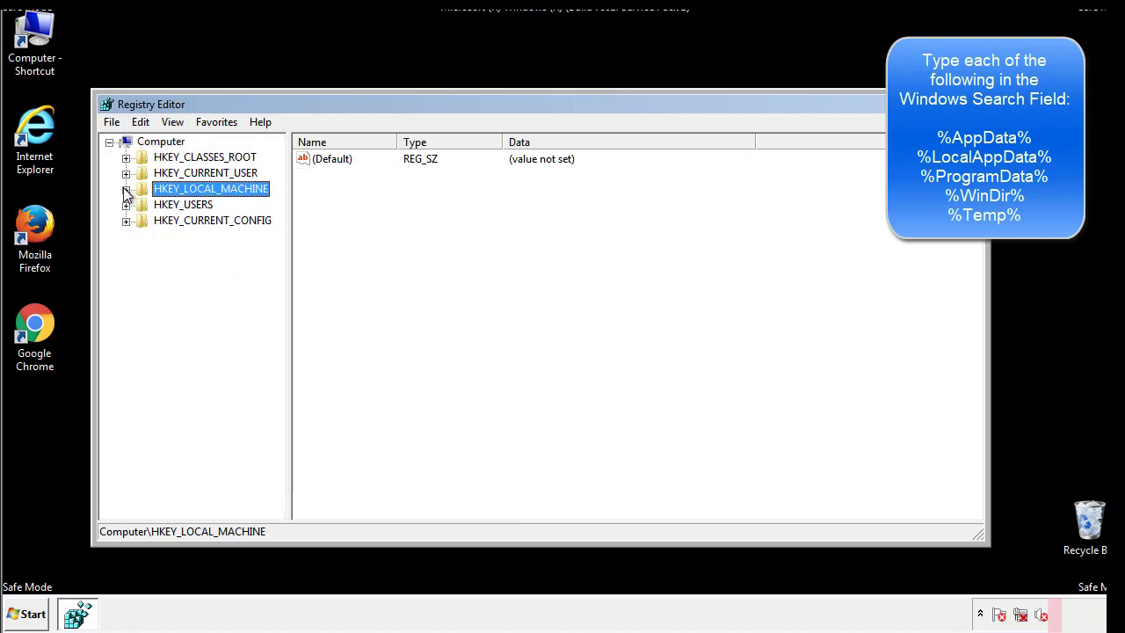
pyautogui.click(126, 173)
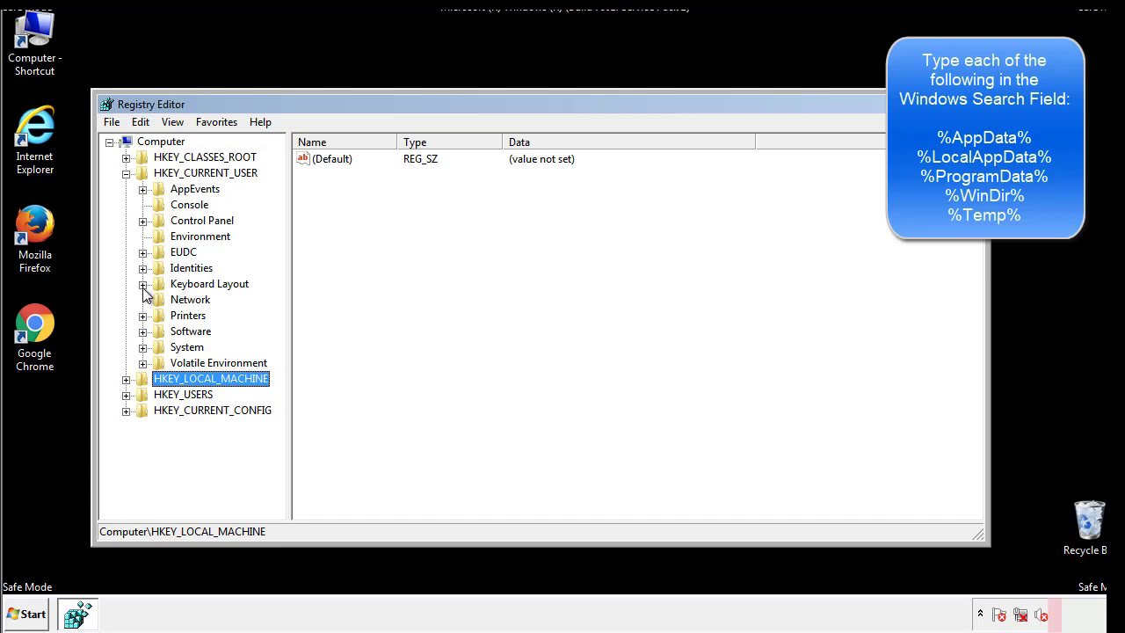
pyautogui.click(143, 333)
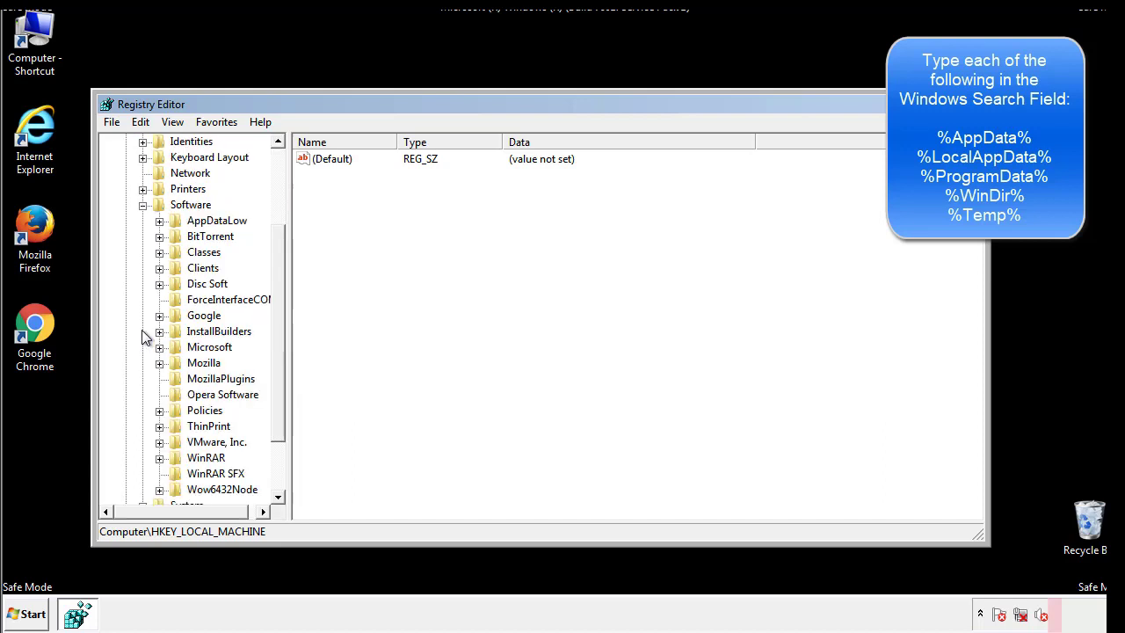
pyautogui.moveTo(276, 319); pyautogui.dragTo(276, 335)
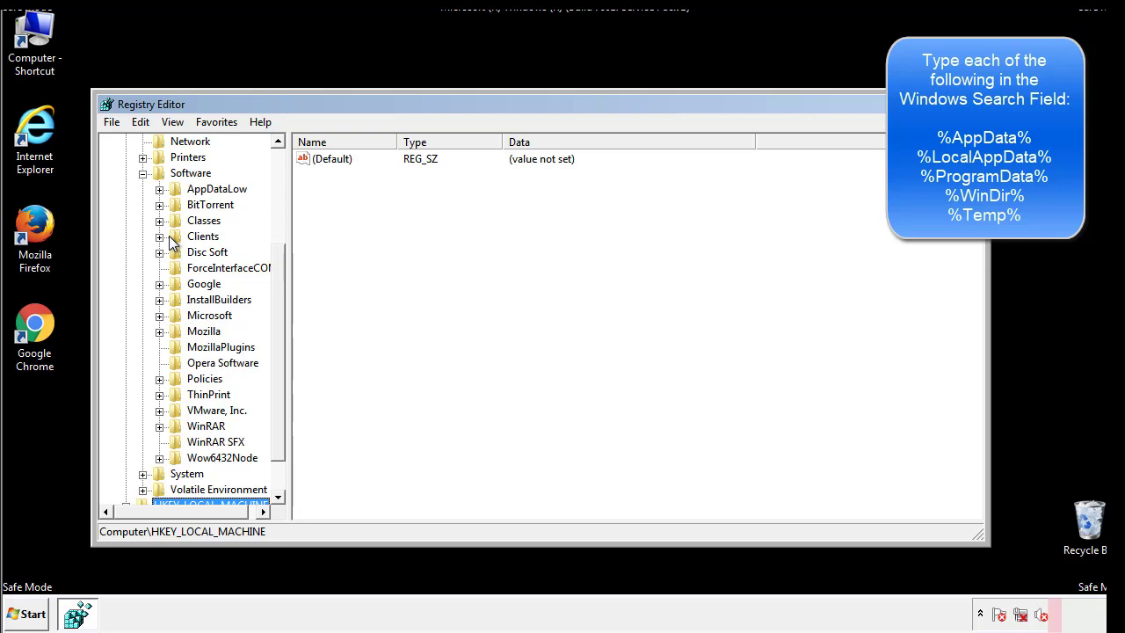
pyautogui.click(160, 317)
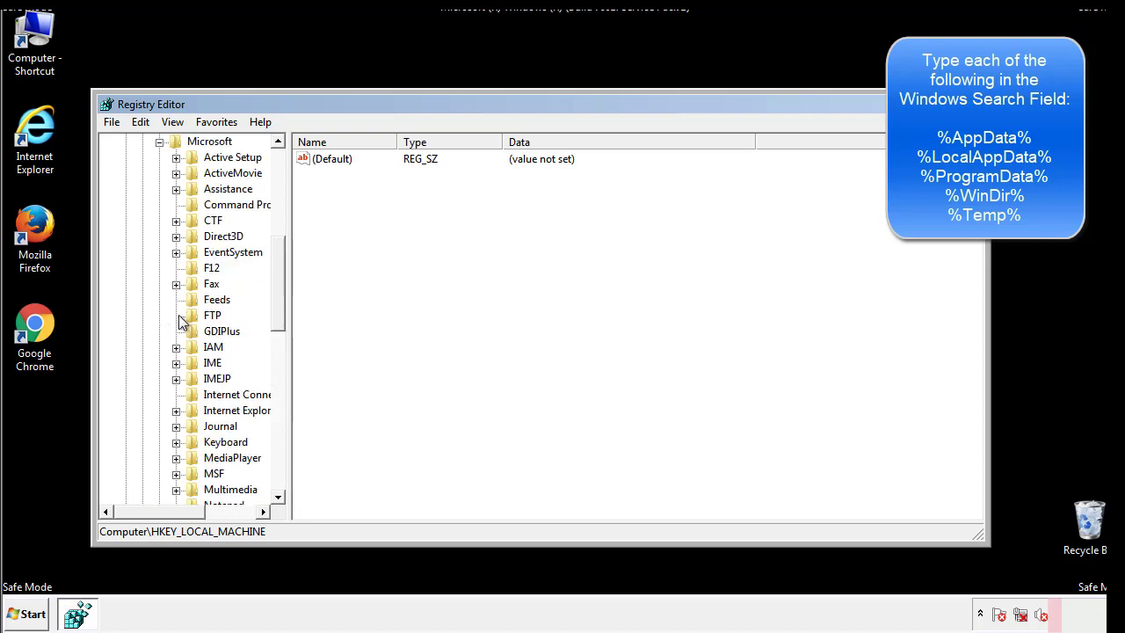
pyautogui.moveTo(276, 257); pyautogui.dragTo(280, 372)
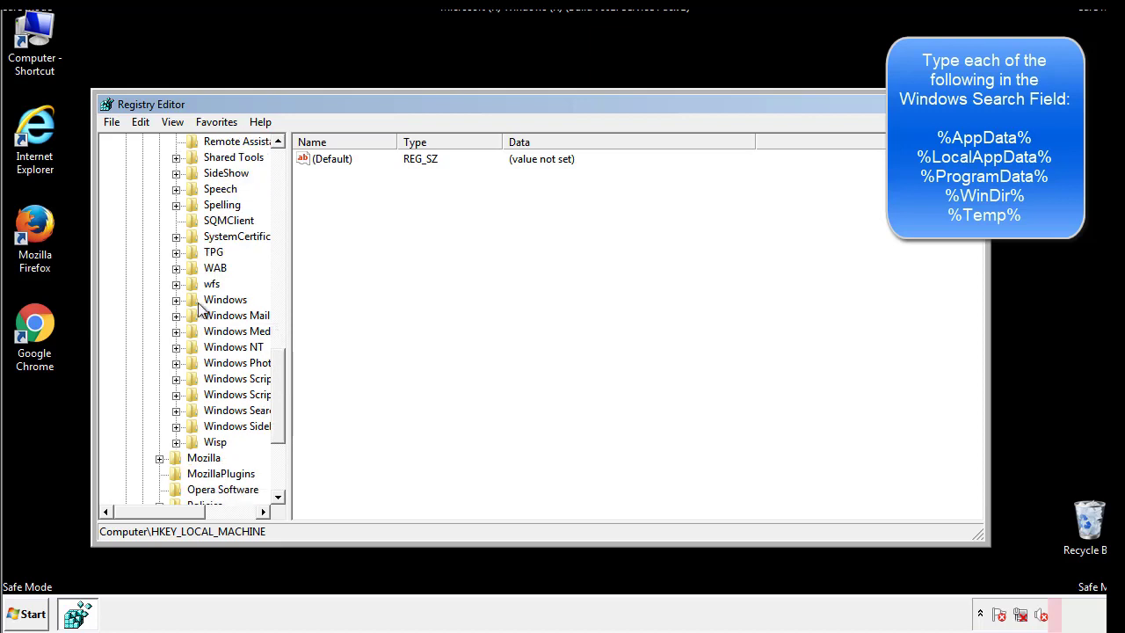
pyautogui.click(176, 300)
pyautogui.click(193, 316)
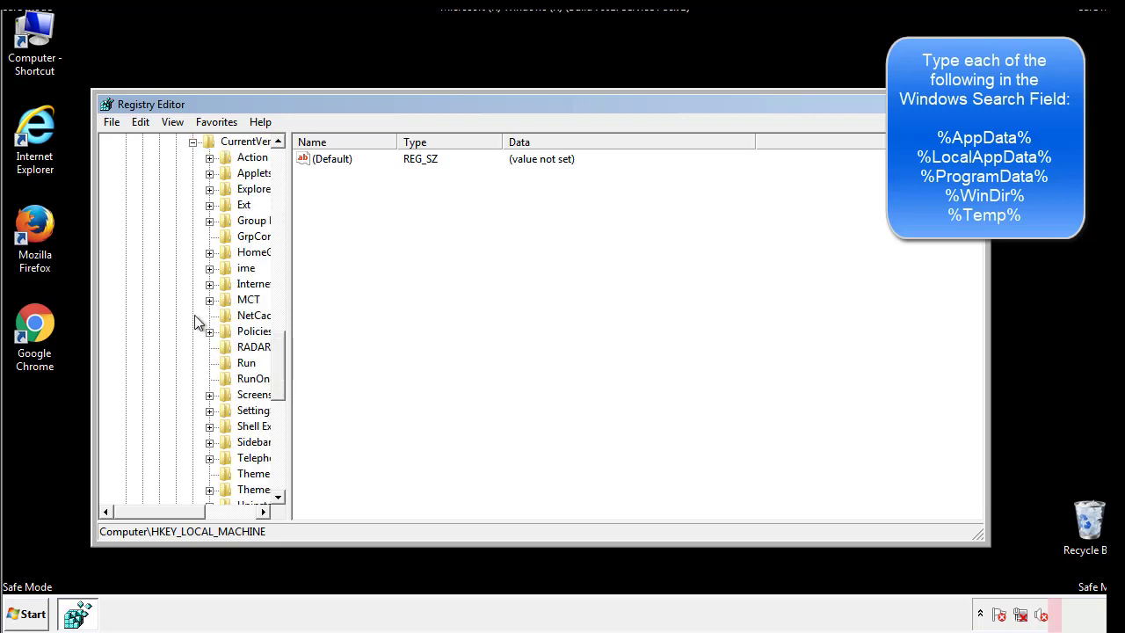
# - Inspect the current user's Run values (Default, DAEMON Tools), then collapse the Windows key
pyautogui.moveTo(171, 517); pyautogui.dragTo(198, 512)
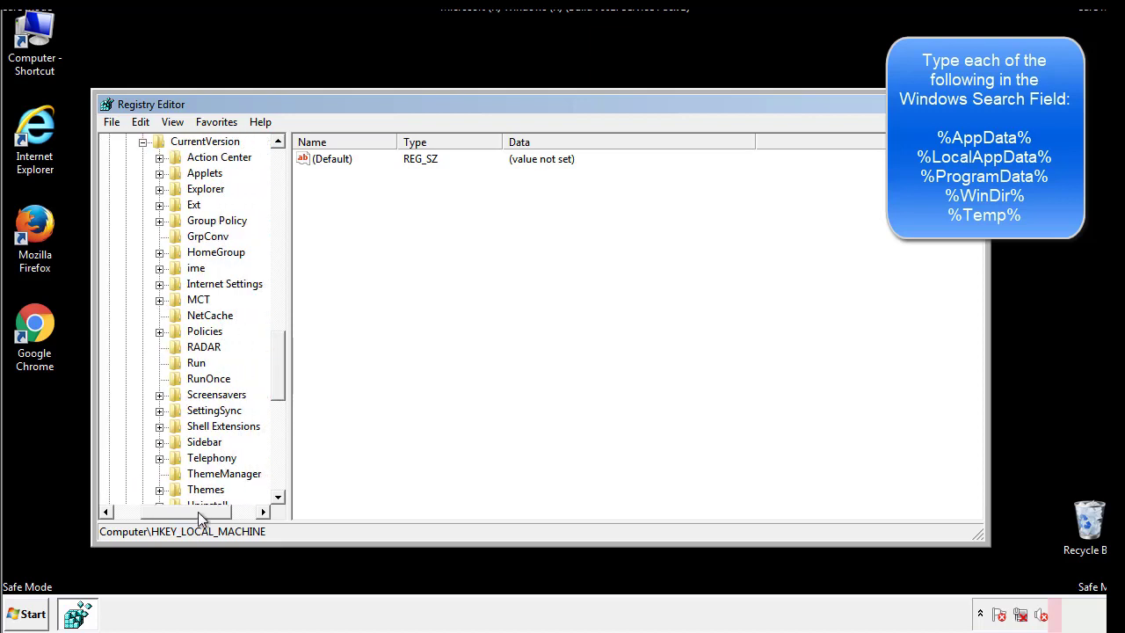
pyautogui.click(191, 363)
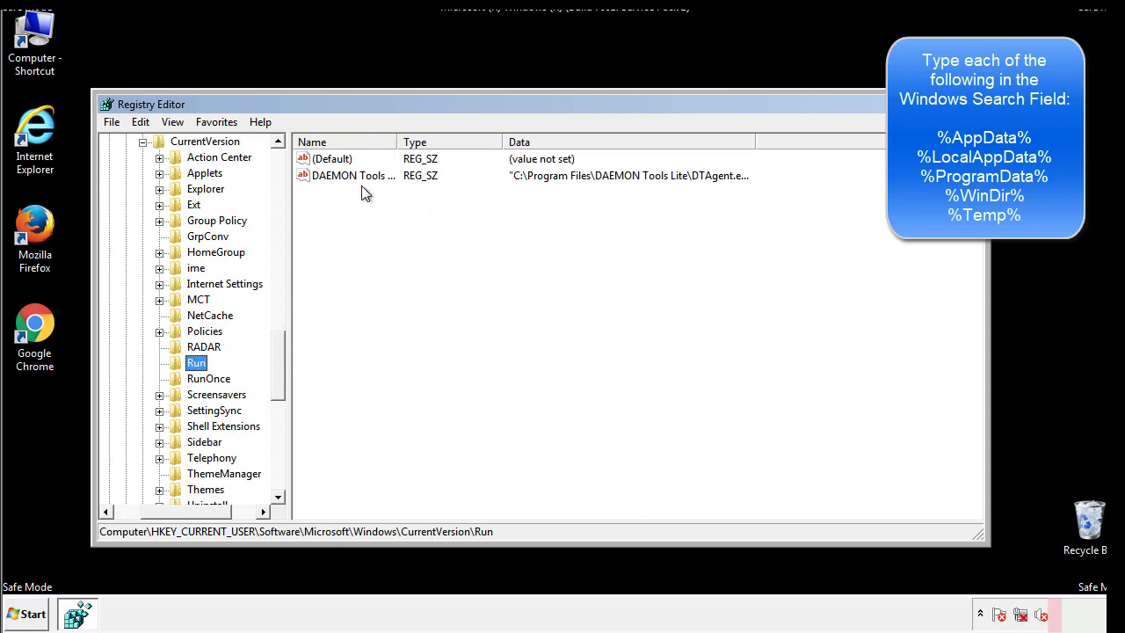
pyautogui.click(482, 207)
pyautogui.moveTo(187, 509); pyautogui.dragTo(160, 511)
pyautogui.moveTo(285, 381); pyautogui.dragTo(278, 367)
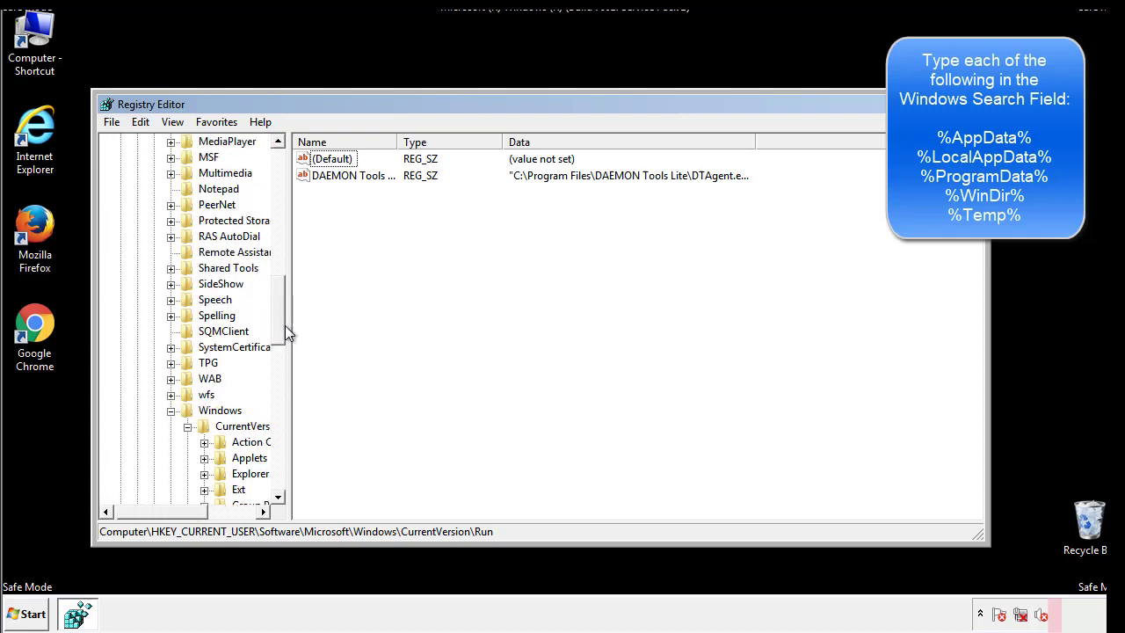
pyautogui.click(171, 410)
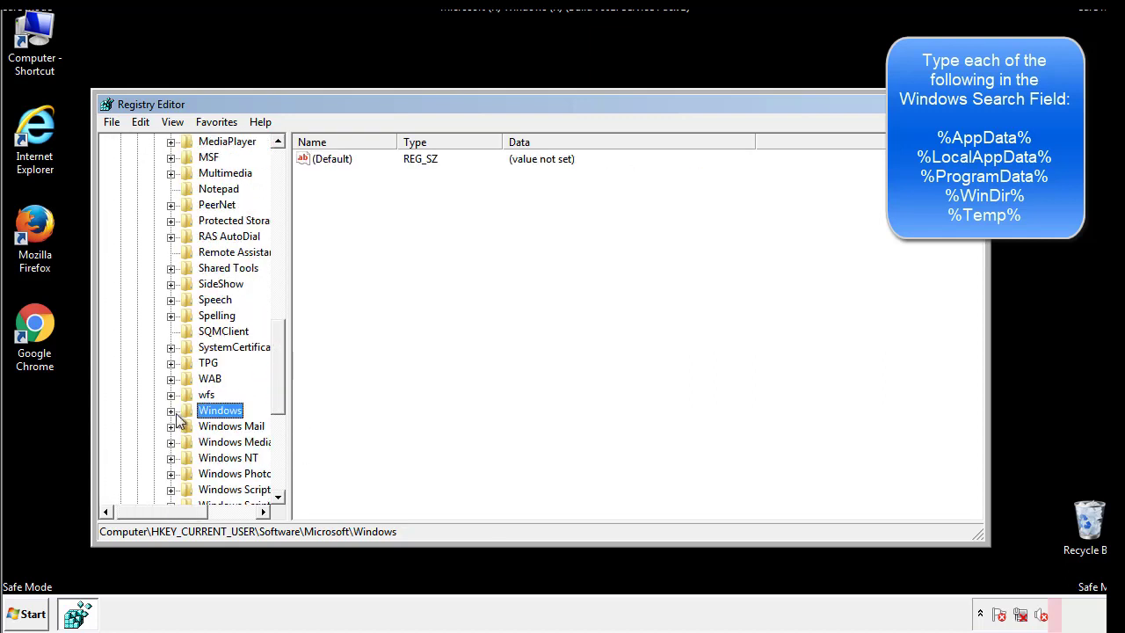
# - Search the registry for '%tem' to locate the Temporary Files key
pyautogui.moveTo(282, 391); pyautogui.dragTo(284, 217)
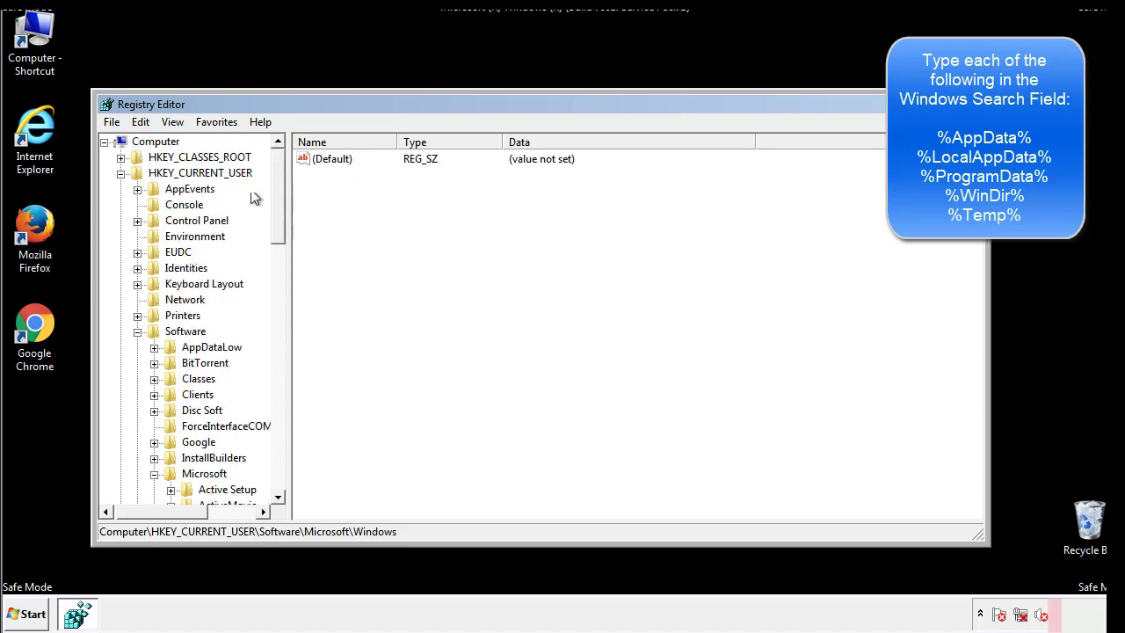
pyautogui.click(145, 124)
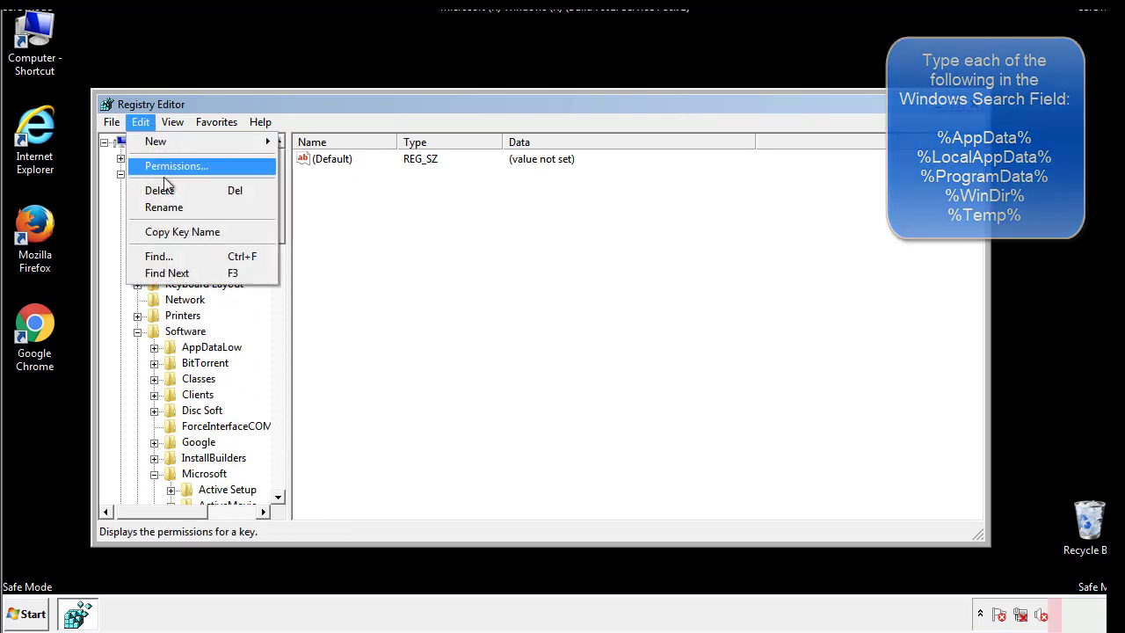
pyautogui.click(159, 256)
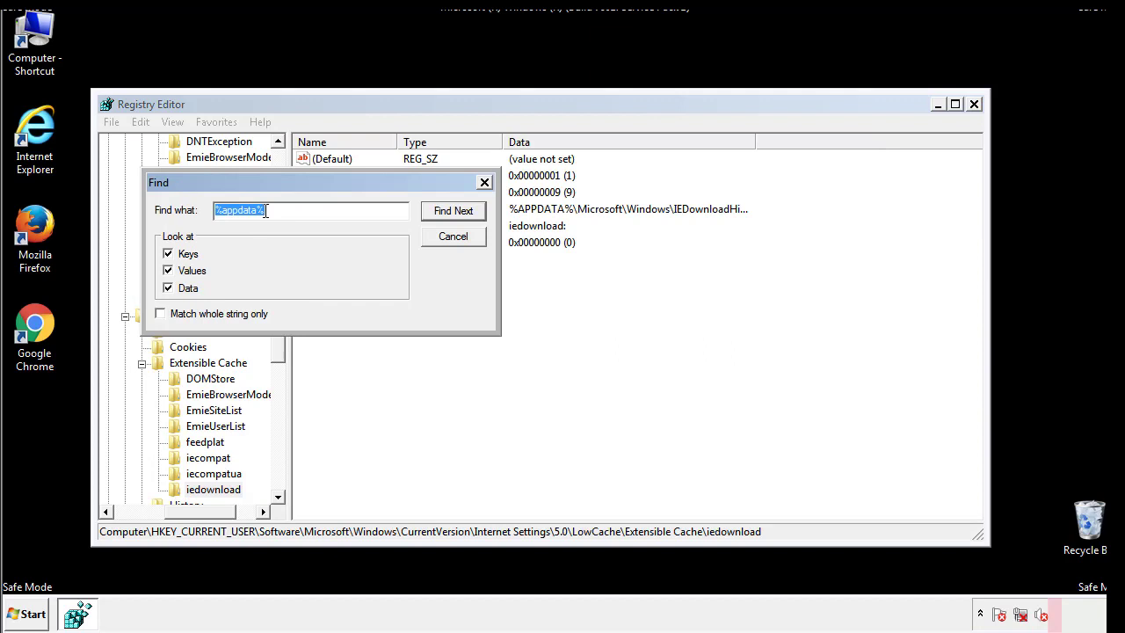
pyautogui.write('%t')
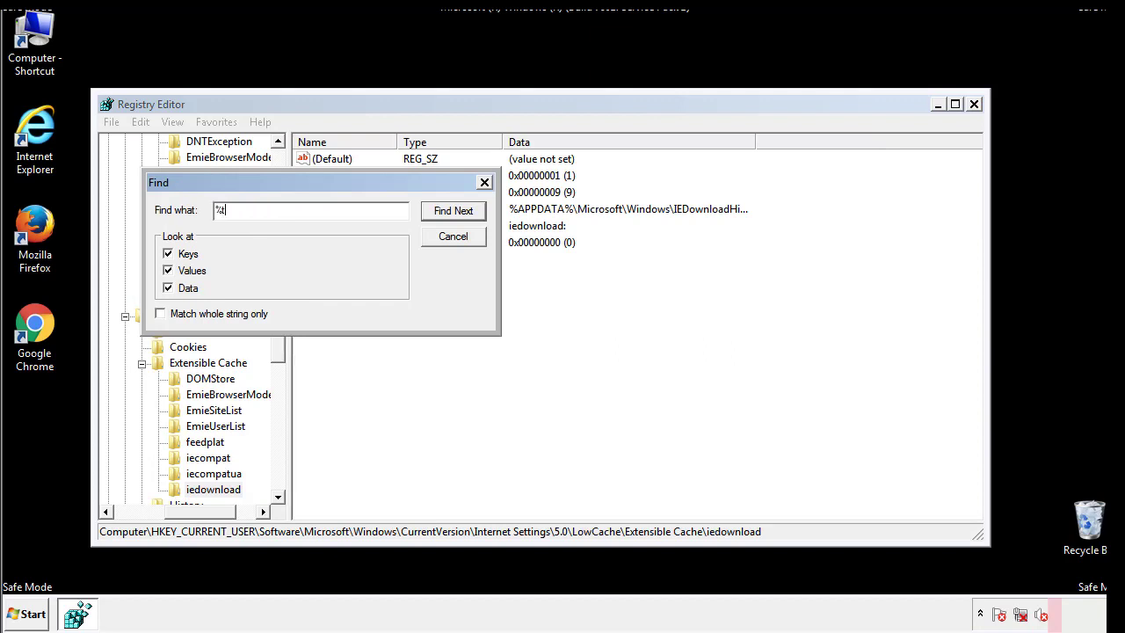
pyautogui.write('emp%')
pyautogui.press('Return')
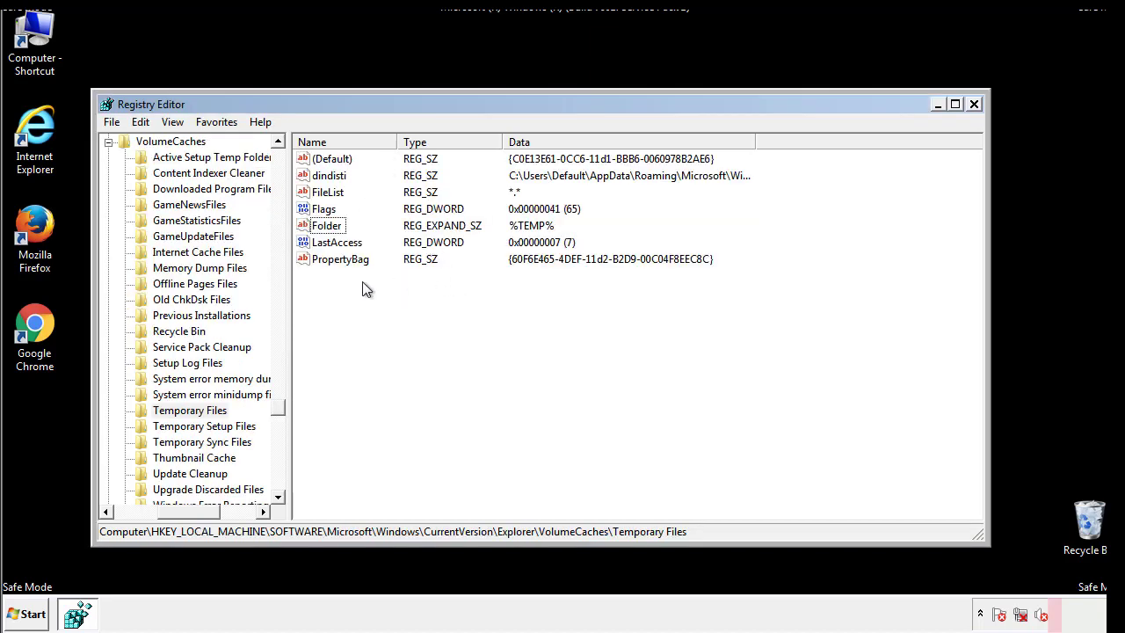
# - Delete all values of the Temporary Files key, leaving only (Default)
pyautogui.moveTo(361, 283)
pyautogui.mouseDown()
pyautogui.moveTo(333, 252)
pyautogui.moveTo(317, 159)
pyautogui.mouseUp()
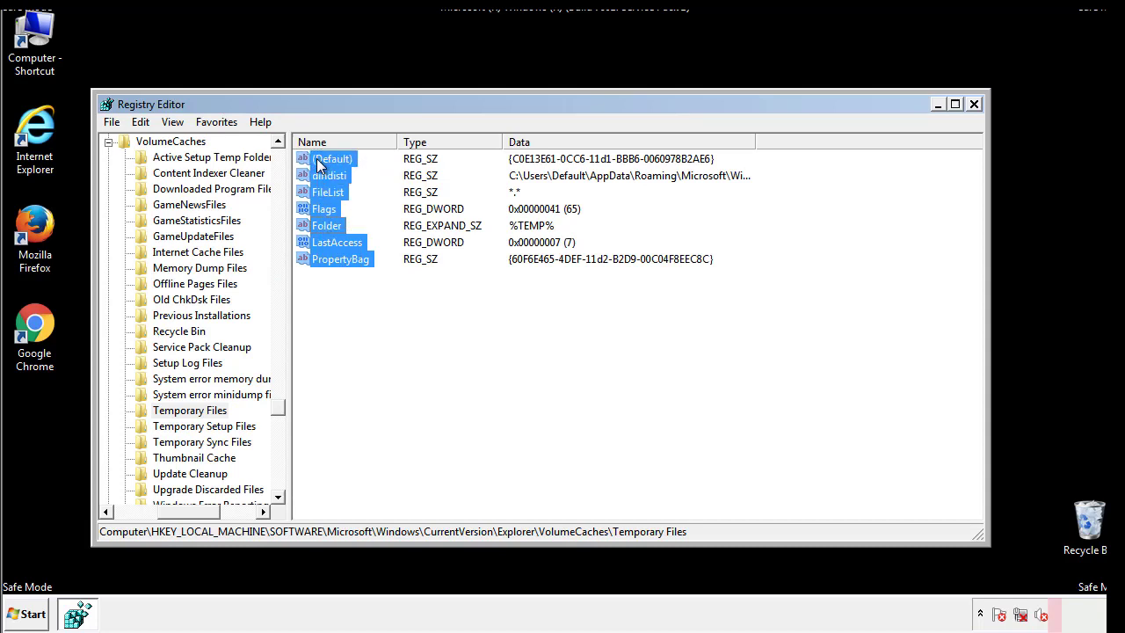
pyautogui.rightClick(318, 159)
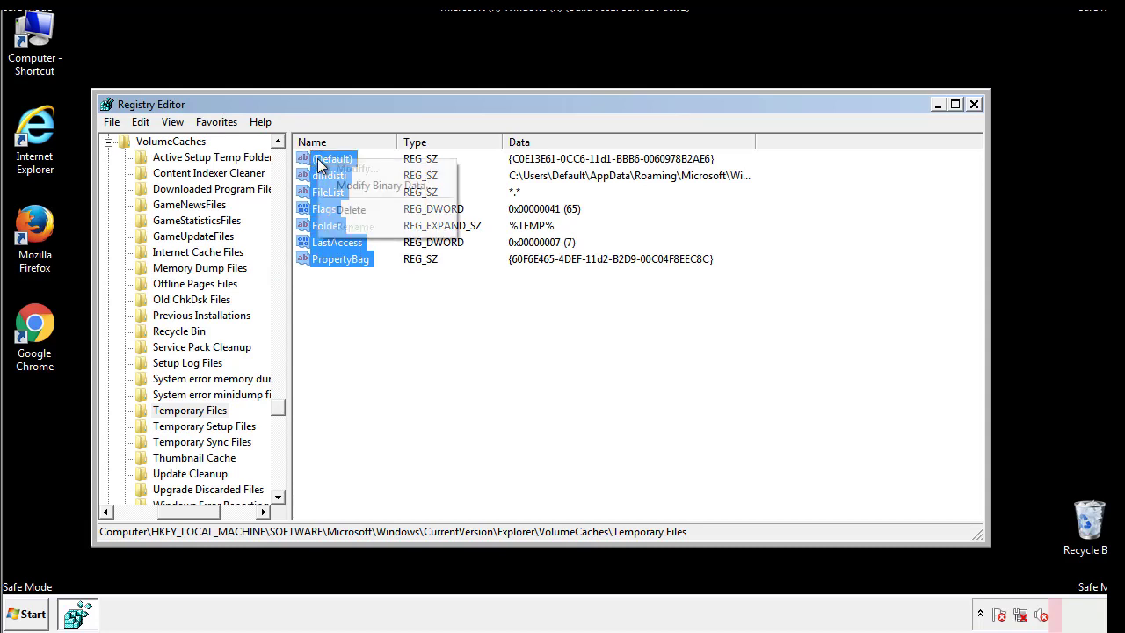
pyautogui.click(341, 207)
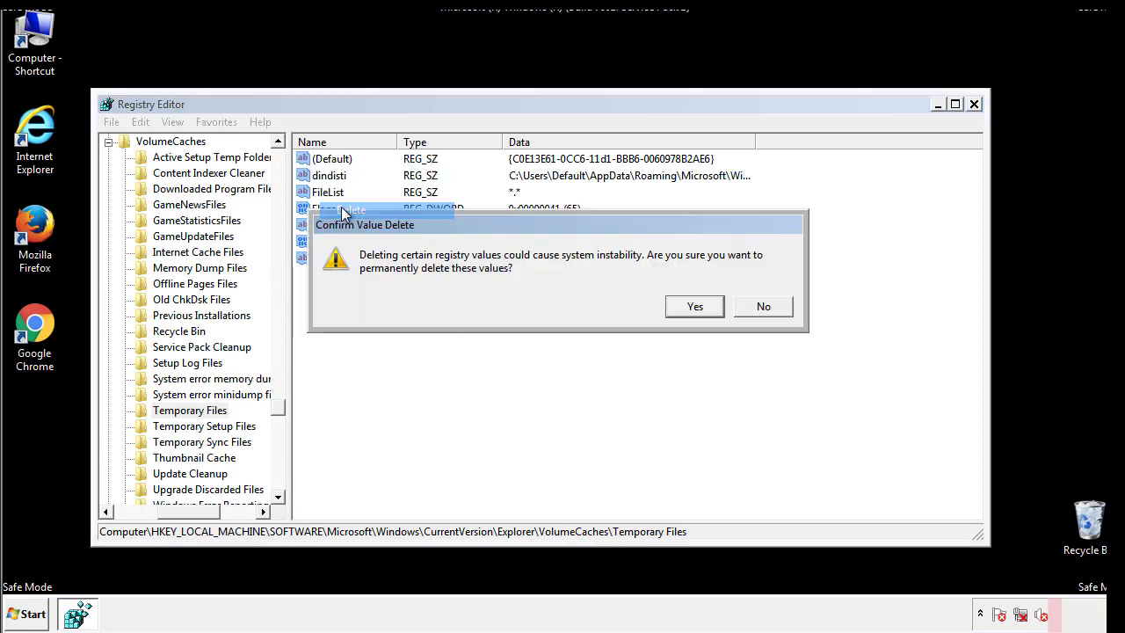
pyautogui.click(715, 305)
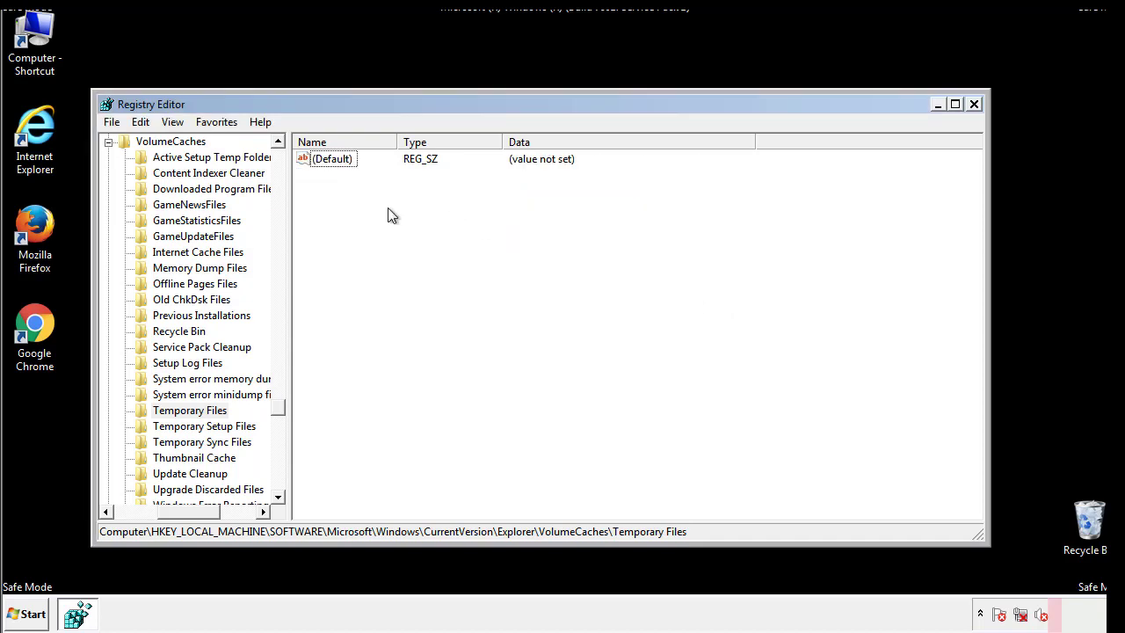
# - Close Registry Editor and launch System Configuration via an msconfig Start search
pyautogui.click(975, 104)
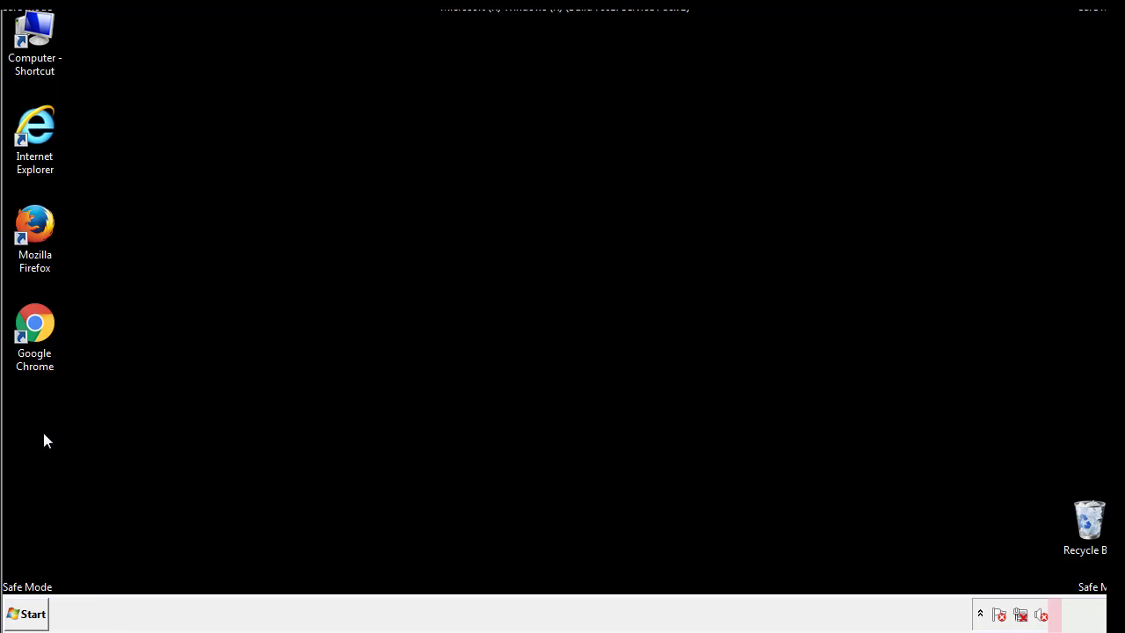
pyautogui.click(23, 615)
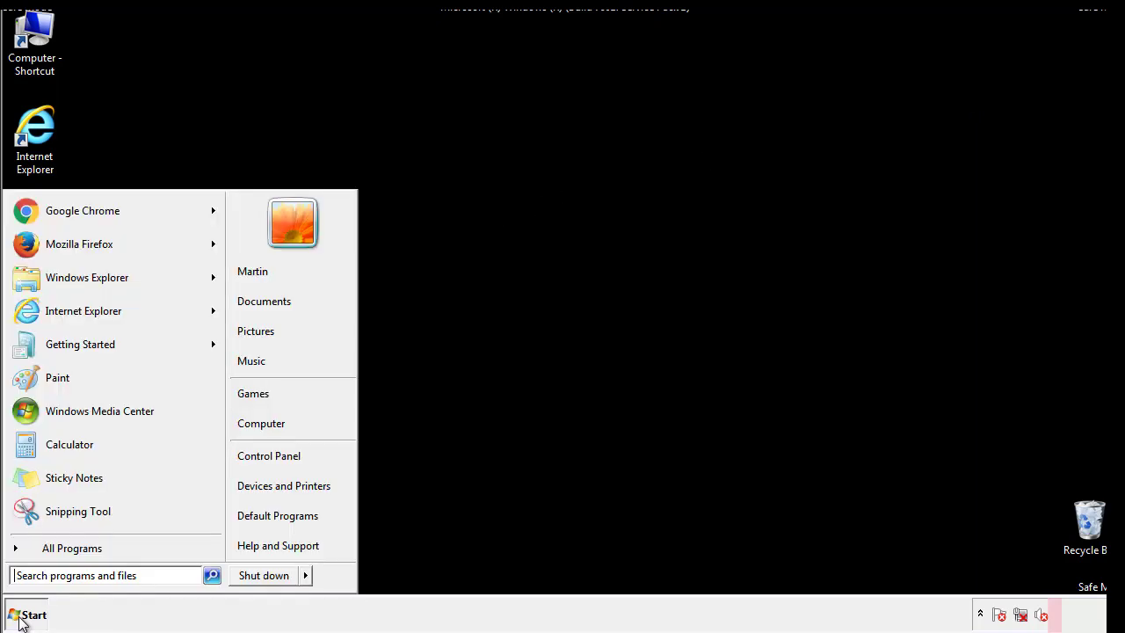
pyautogui.click(61, 575)
pyautogui.write('mscon')
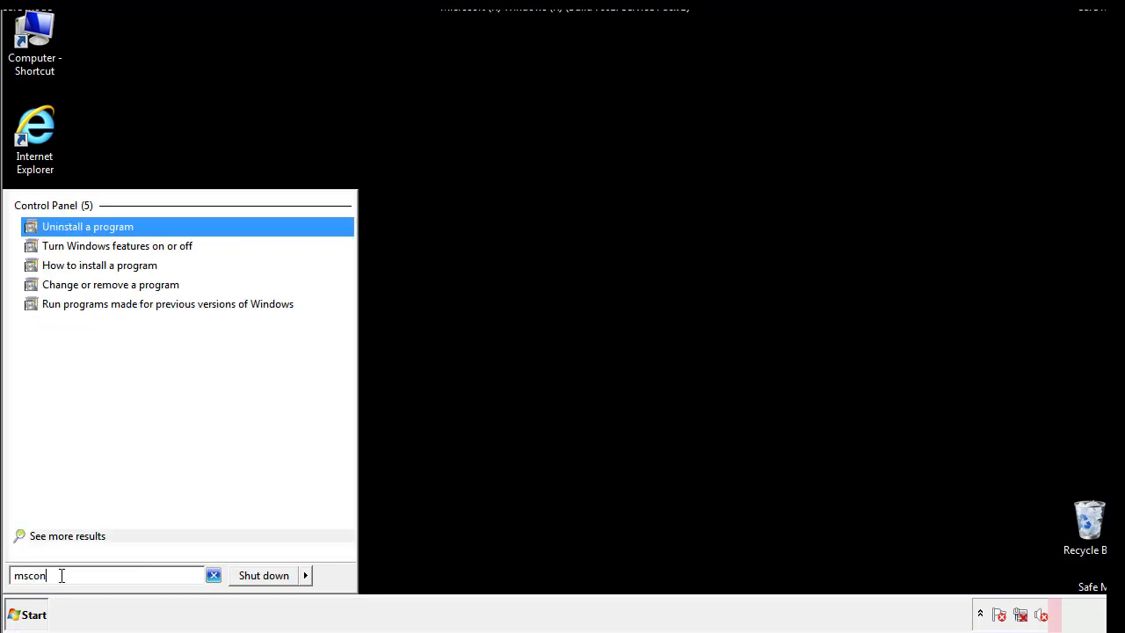
pyautogui.write('fig')
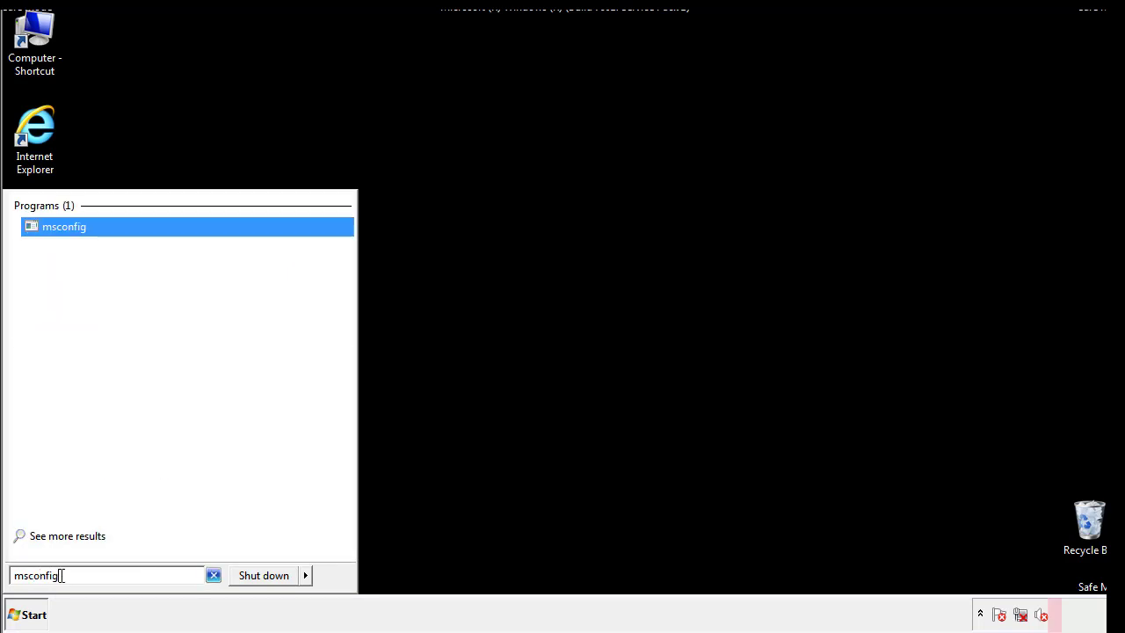
pyautogui.press('Return')
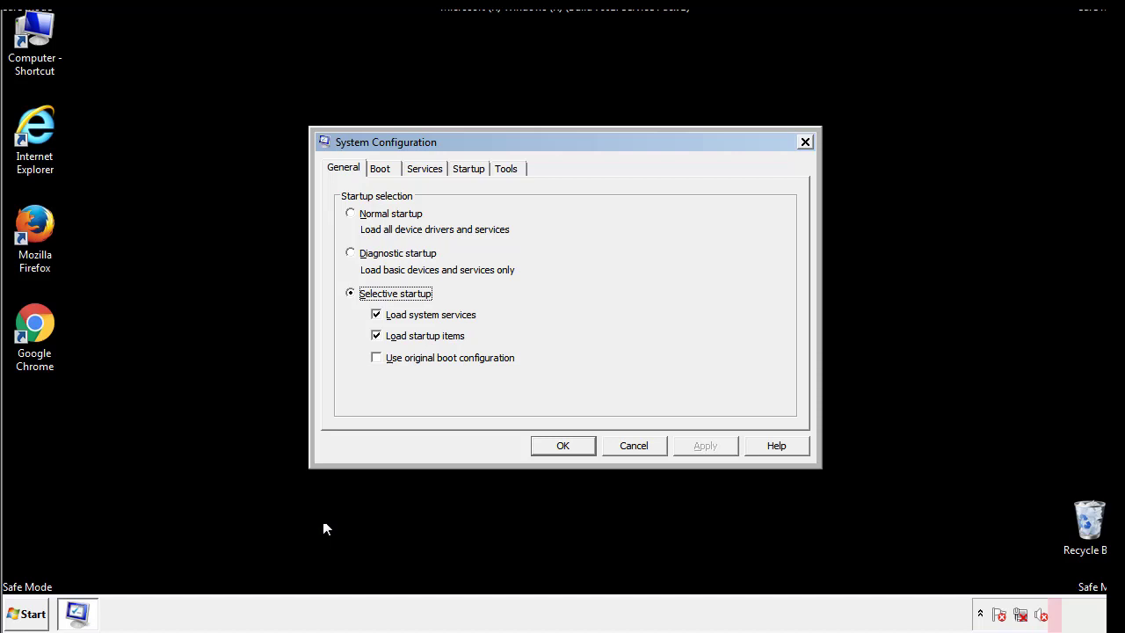
# - Uncheck Safe boot on the Boot tab, apply and confirm, then restart the PC
pyautogui.click(381, 168)
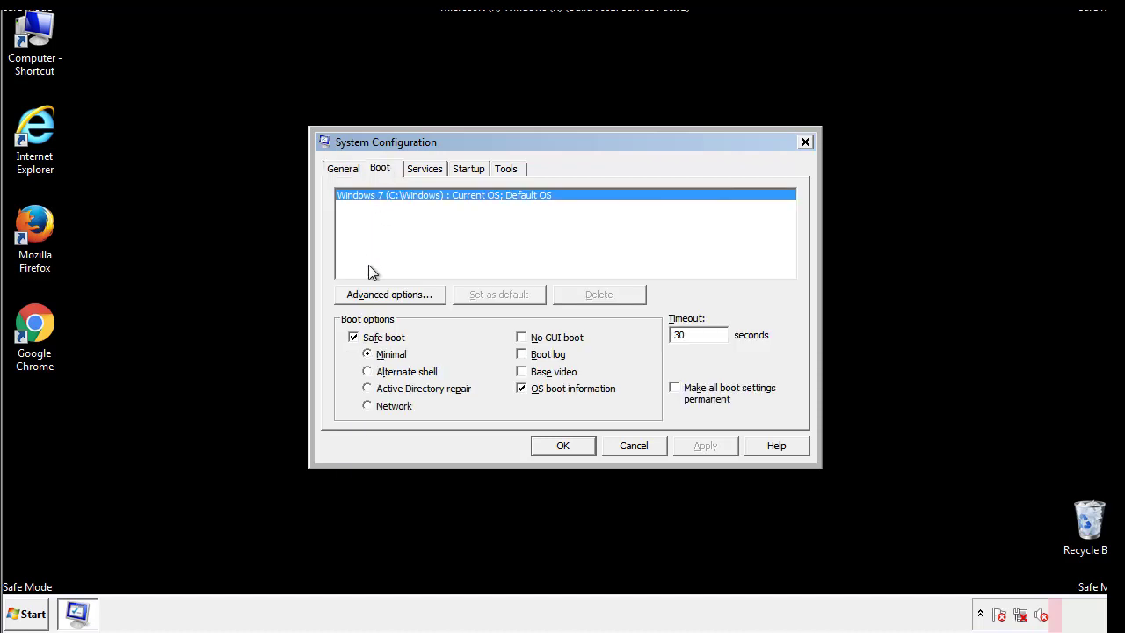
pyautogui.click(356, 340)
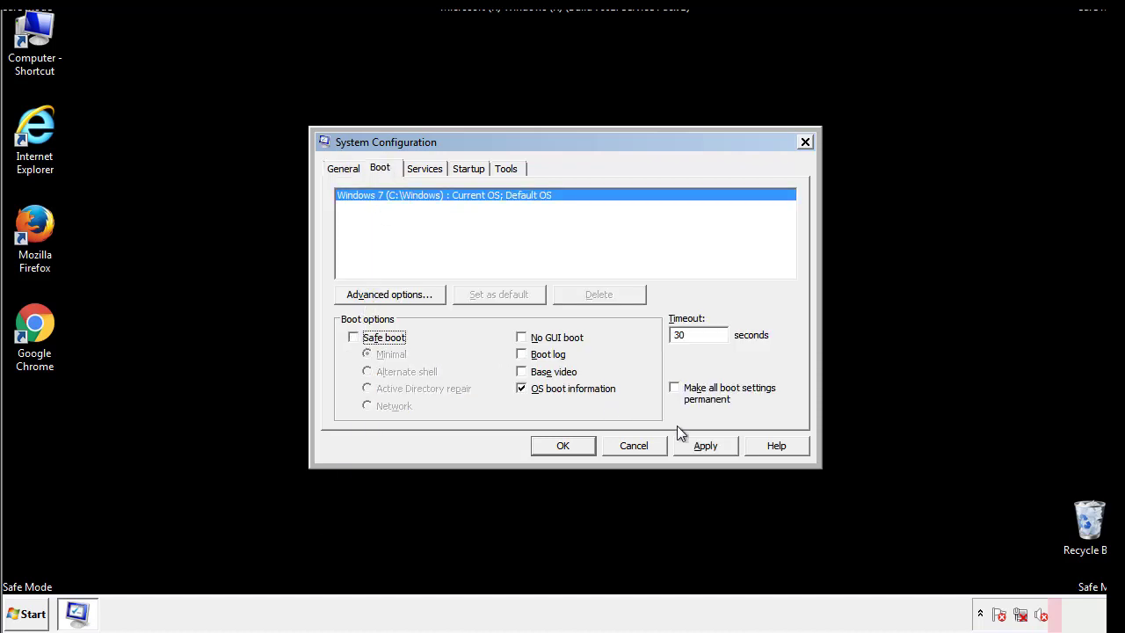
pyautogui.click(707, 444)
pyautogui.click(559, 445)
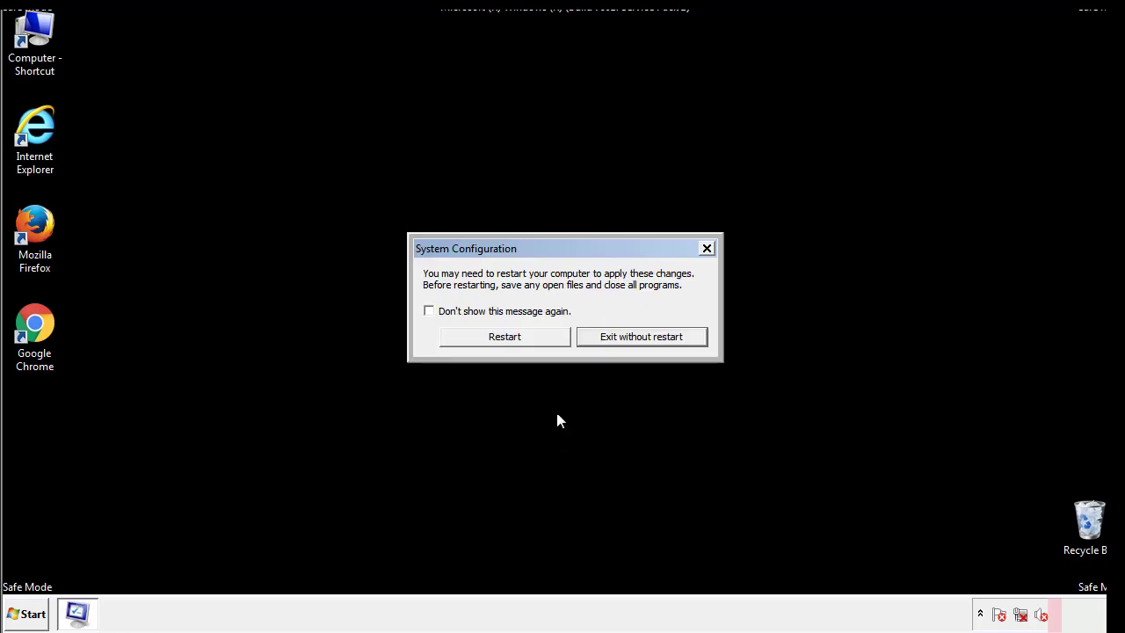
pyautogui.click(520, 341)
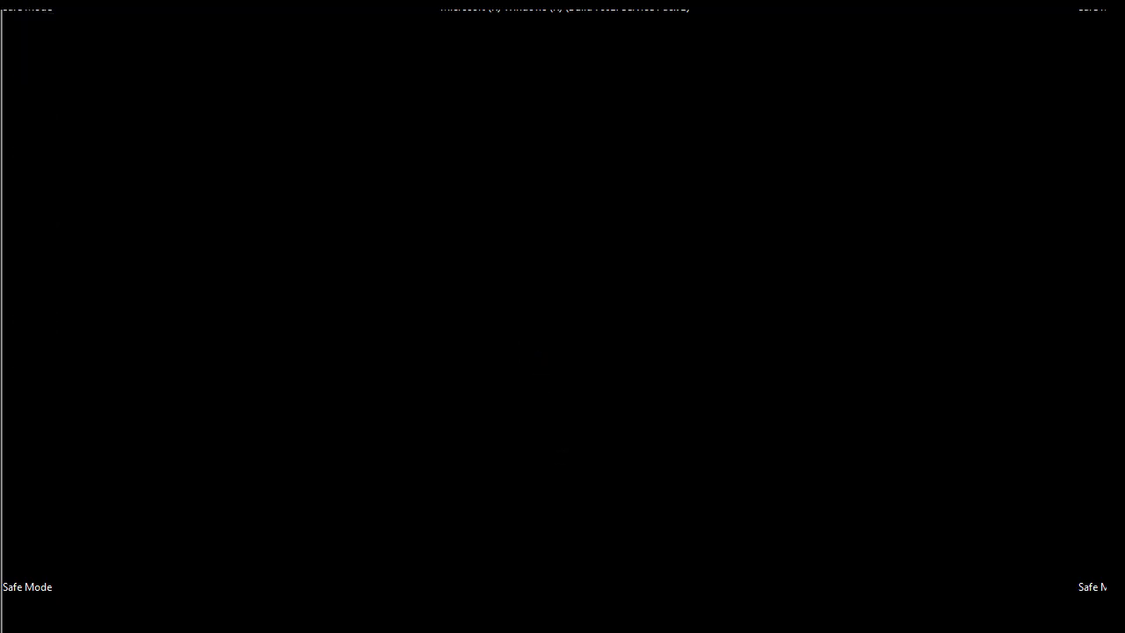